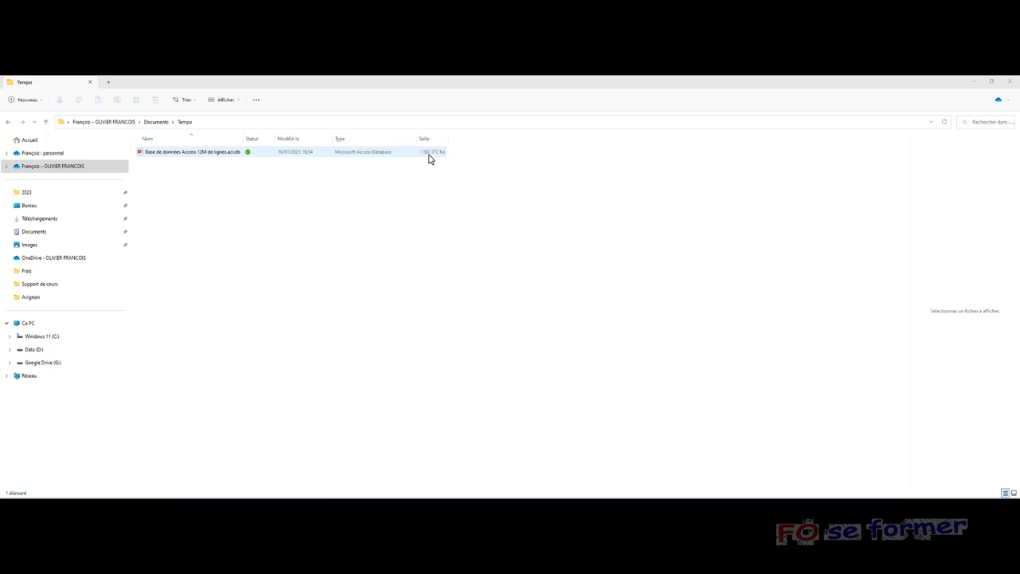
Step: Open the Données pour Excel database, enable its content, and show the Donnees_Excel table maximized
{"action": "double_click", "coordinate": [180, 153]}
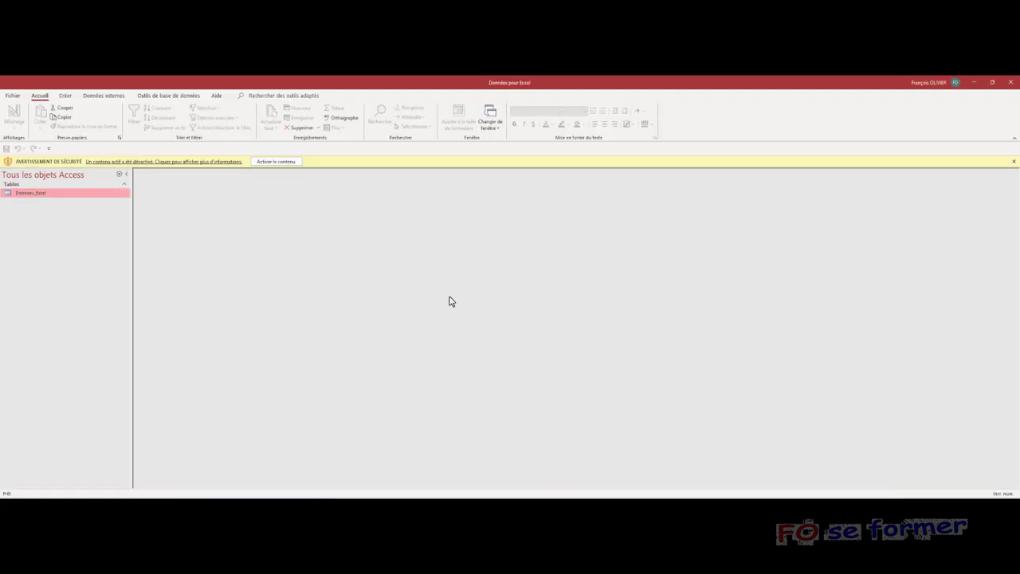
{"action": "left_click", "coordinate": [277, 161]}
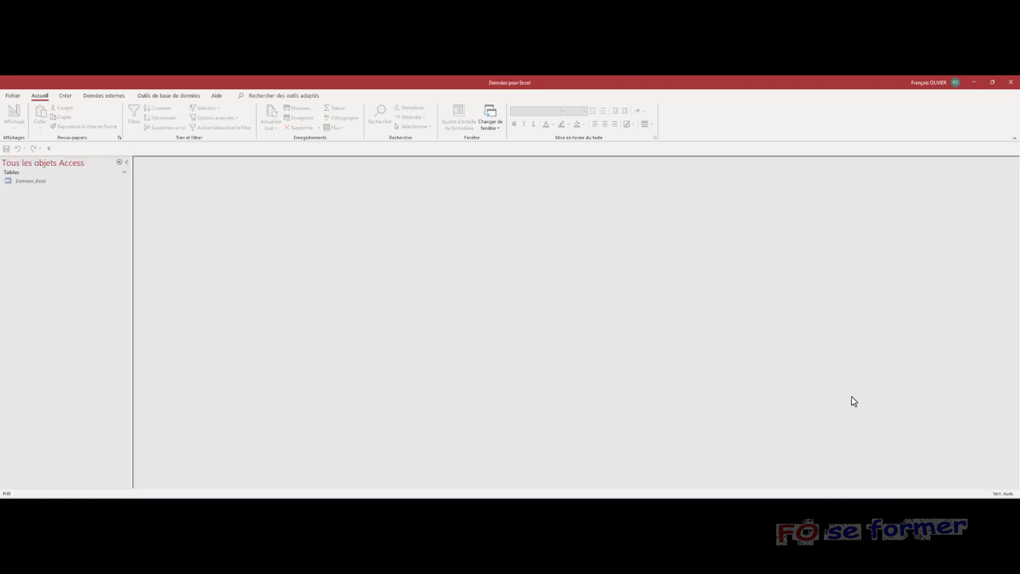
{"action": "left_click", "coordinate": [27, 182]}
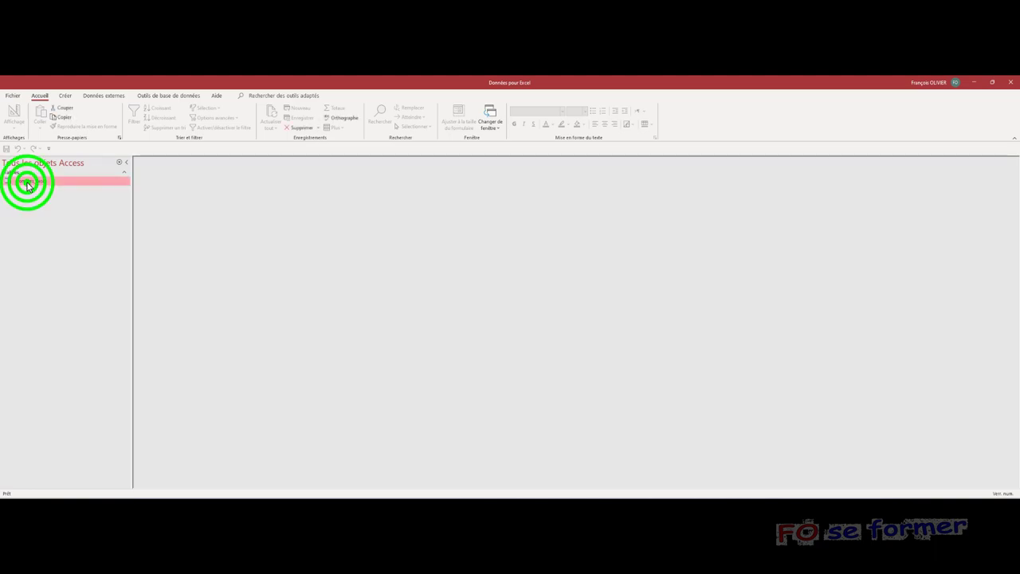
{"action": "right_click", "coordinate": [27, 182]}
{"action": "left_click", "coordinate": [38, 196]}
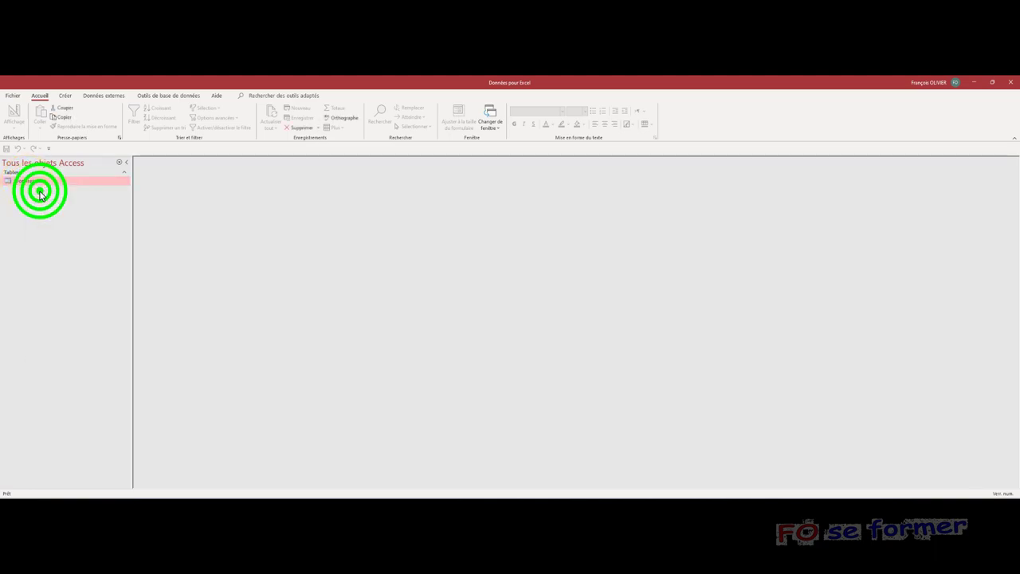
{"action": "left_click", "coordinate": [984, 178]}
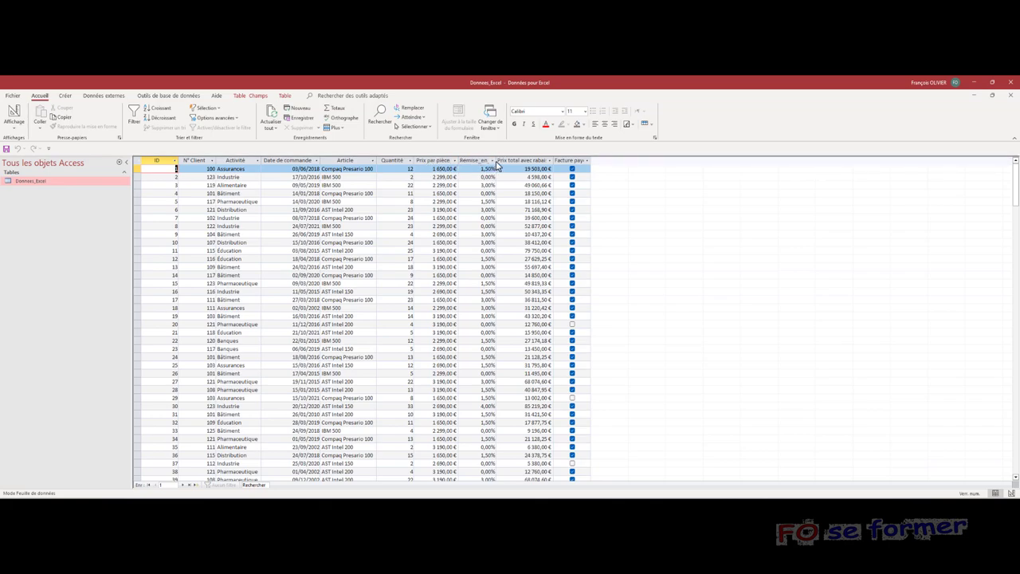
Step: Auto-fit the Remise_en_%, Prix total avec rabais and Facture payée column widths
{"action": "double_click", "coordinate": [497, 161]}
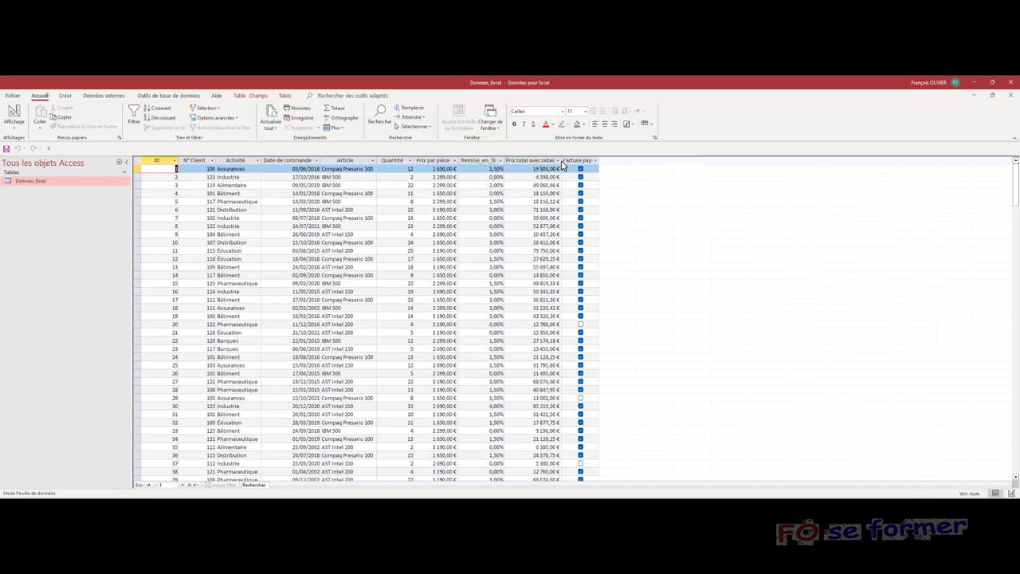
{"action": "double_click", "coordinate": [559, 157]}
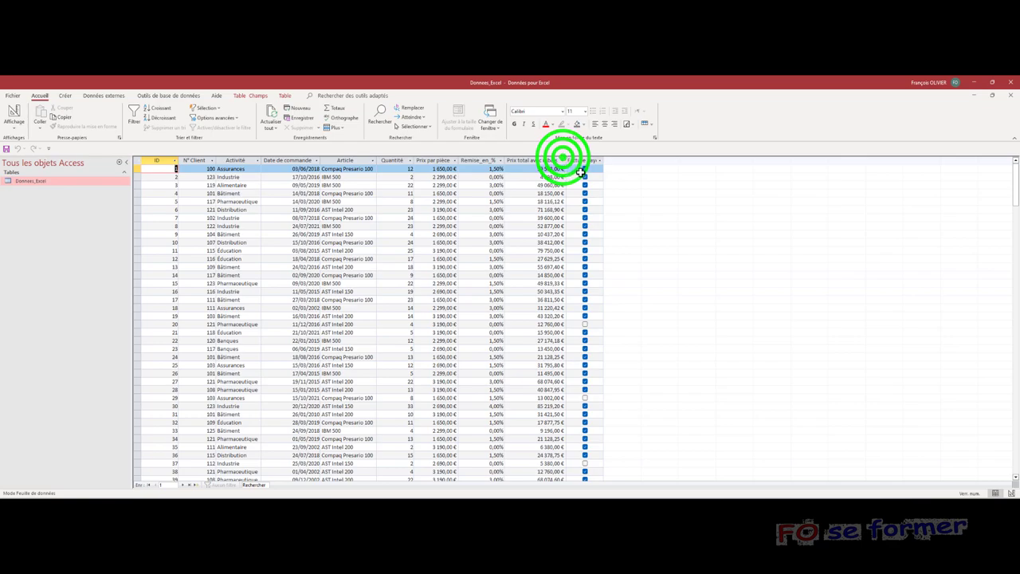
{"action": "double_click", "coordinate": [606, 159]}
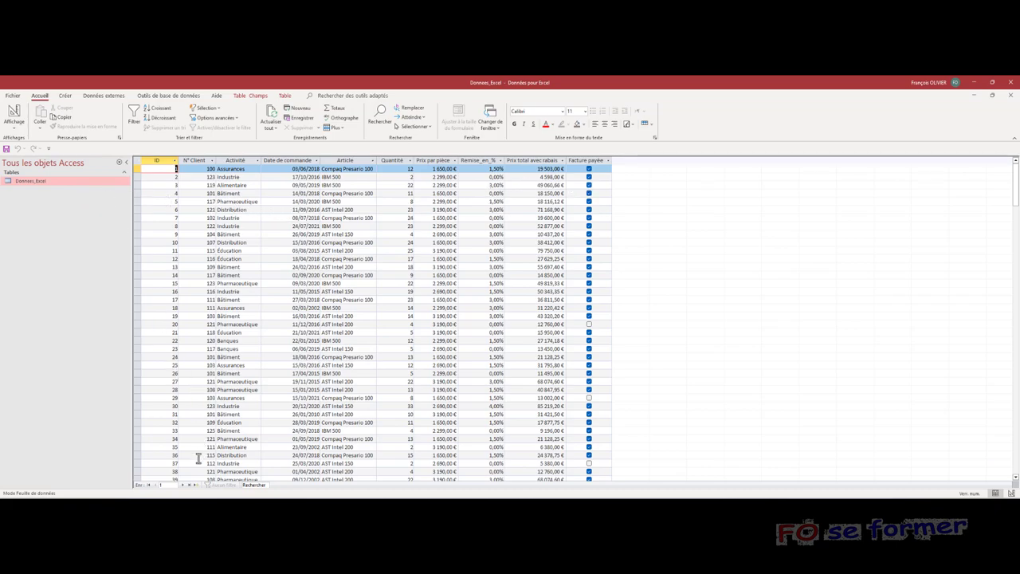
Step: Jump to the last record to confirm 12044587 records, then return to the first
{"action": "left_click", "coordinate": [189, 484]}
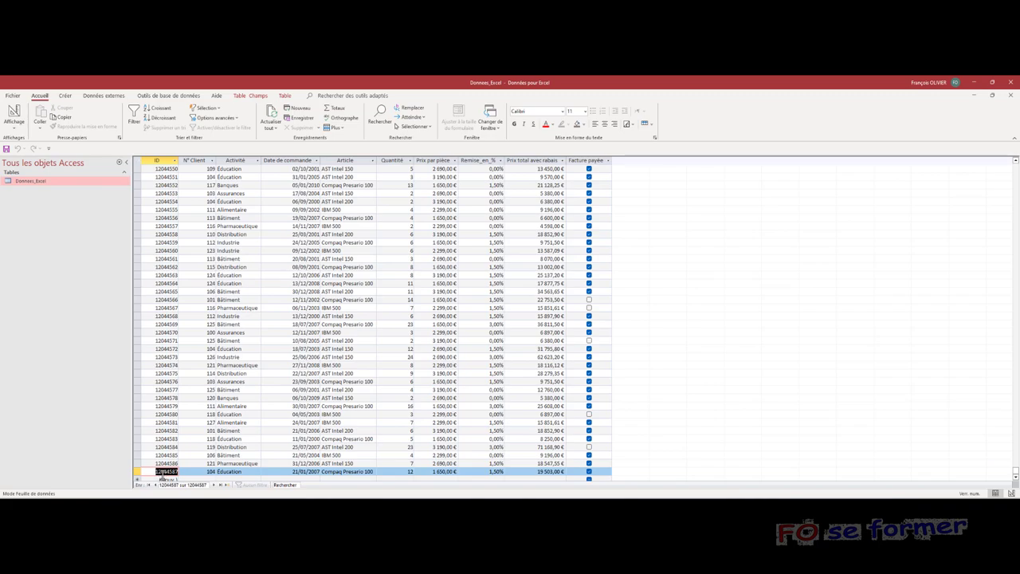
{"action": "left_click", "coordinate": [165, 473]}
{"action": "left_click", "coordinate": [170, 472]}
{"action": "scroll", "coordinate": [207, 450], "scroll_direction": "down", "scroll_amount": 10}
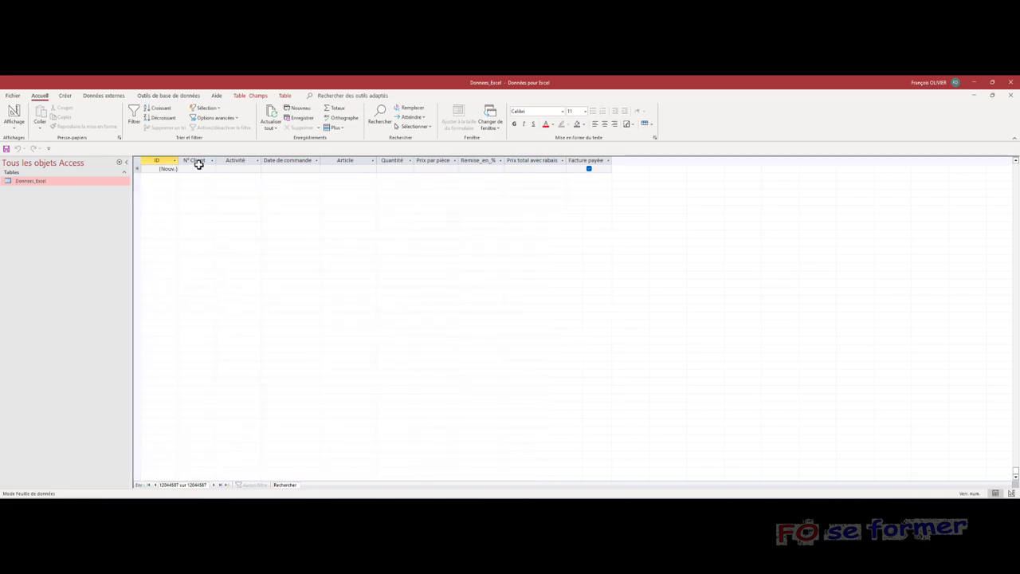
{"action": "left_click", "coordinate": [1015, 163]}
{"action": "left_click", "coordinate": [1014, 163]}
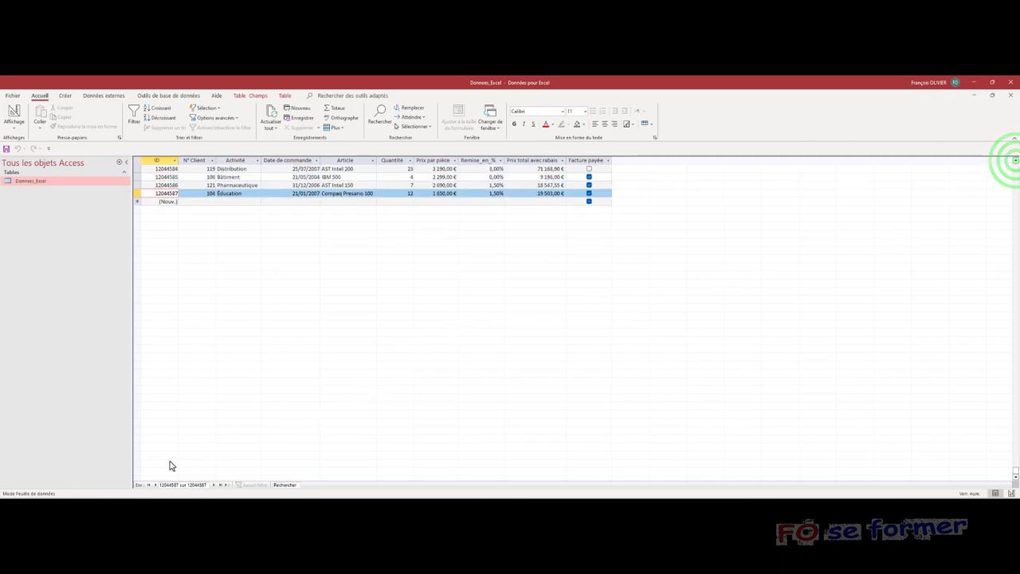
{"action": "left_click", "coordinate": [148, 485]}
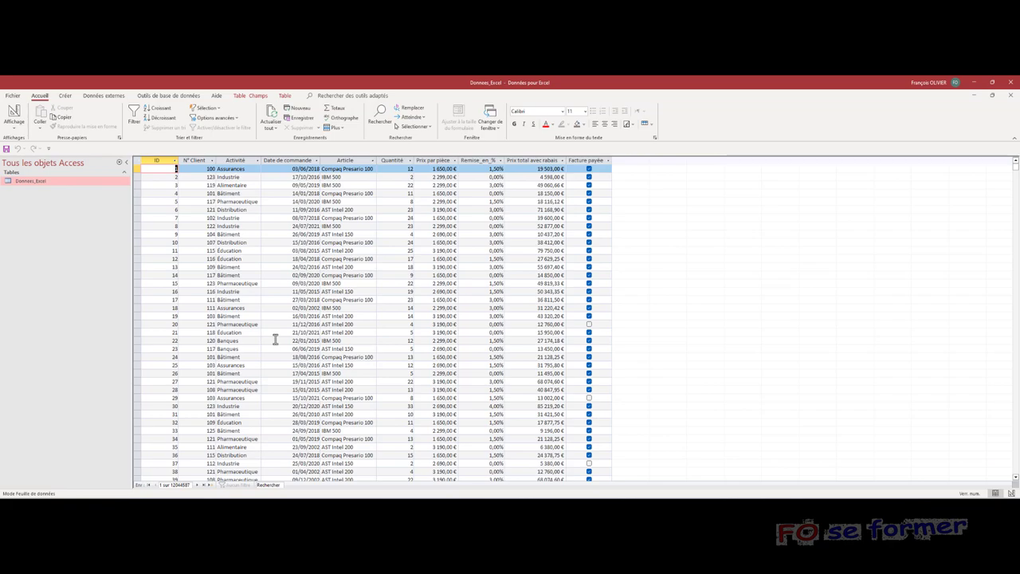
Step: Close Access without saving the layout changes and launch Excel from the Start menu
{"action": "left_click", "coordinate": [1012, 84]}
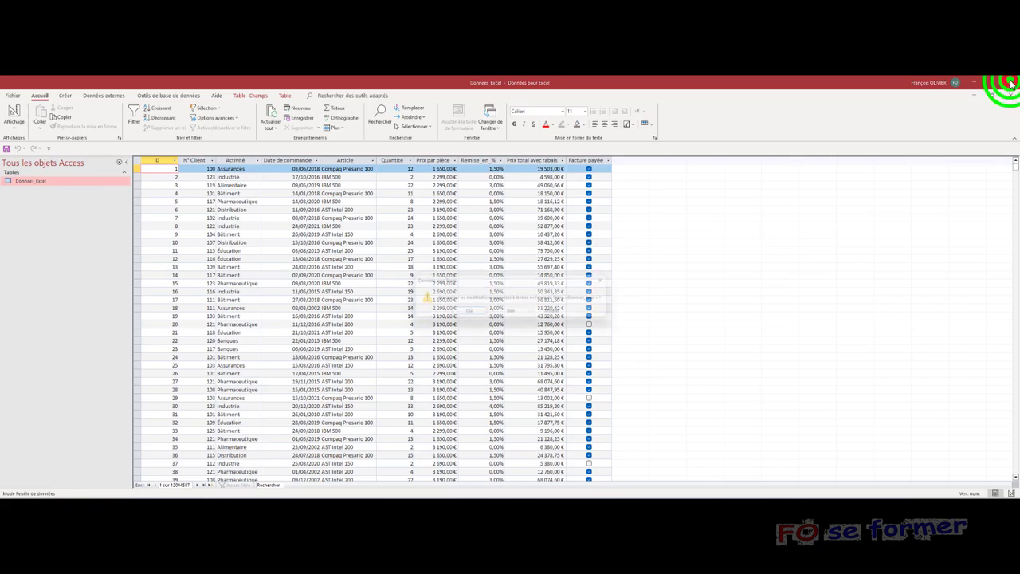
{"action": "left_click", "coordinate": [511, 313]}
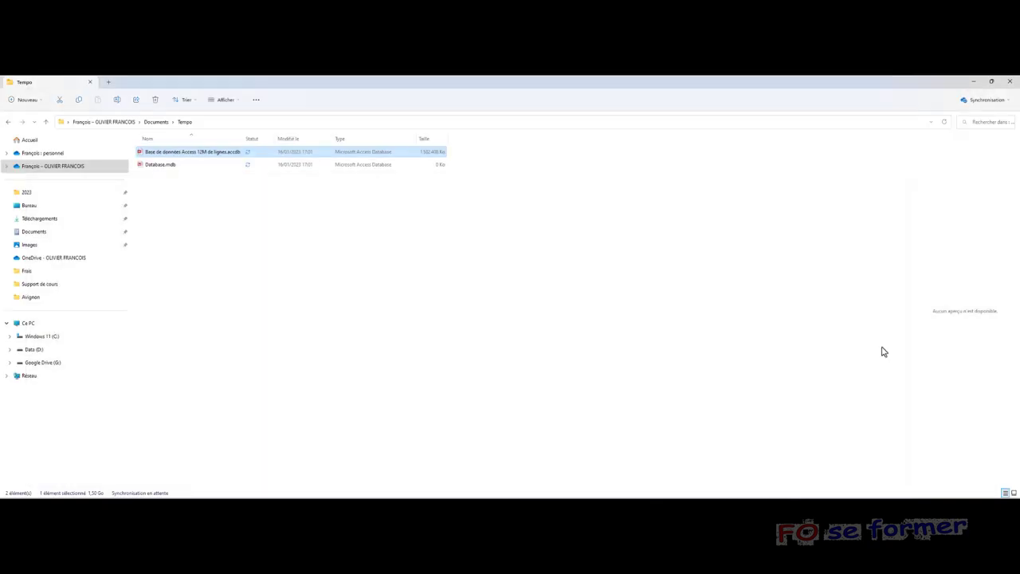
{"action": "left_click", "coordinate": [299, 227]}
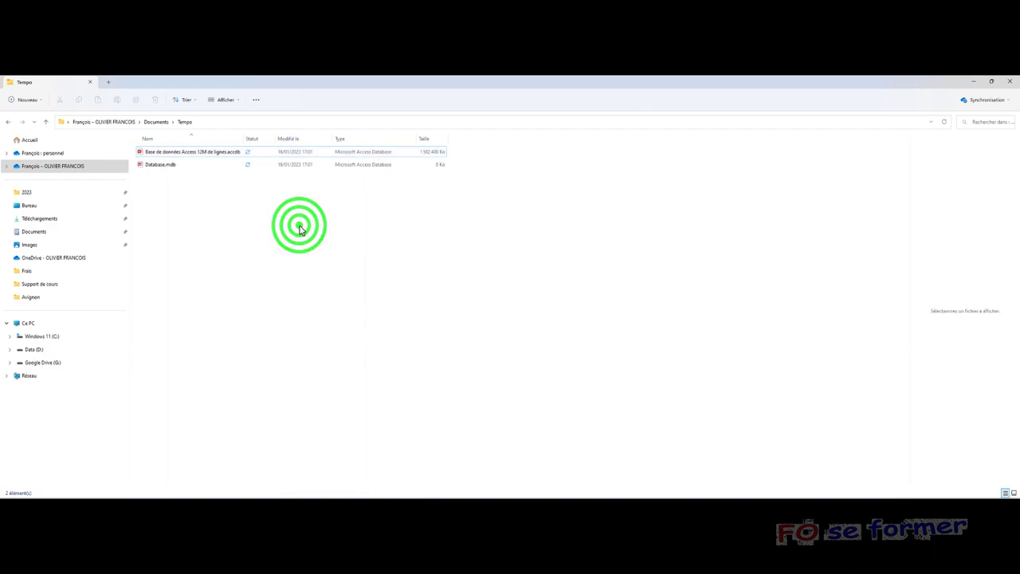
{"action": "left_click", "coordinate": [425, 491]}
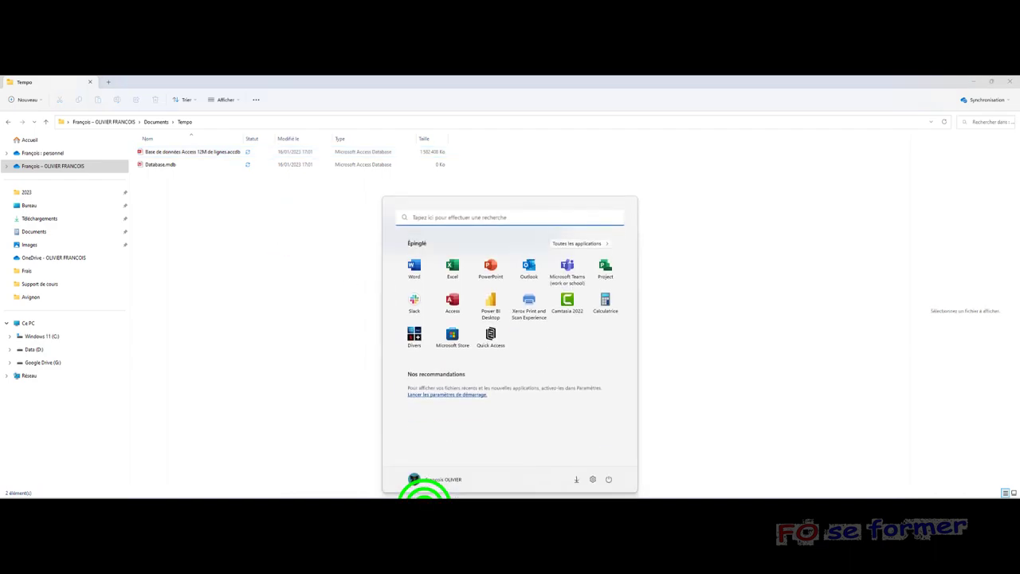
{"action": "left_click", "coordinate": [458, 268]}
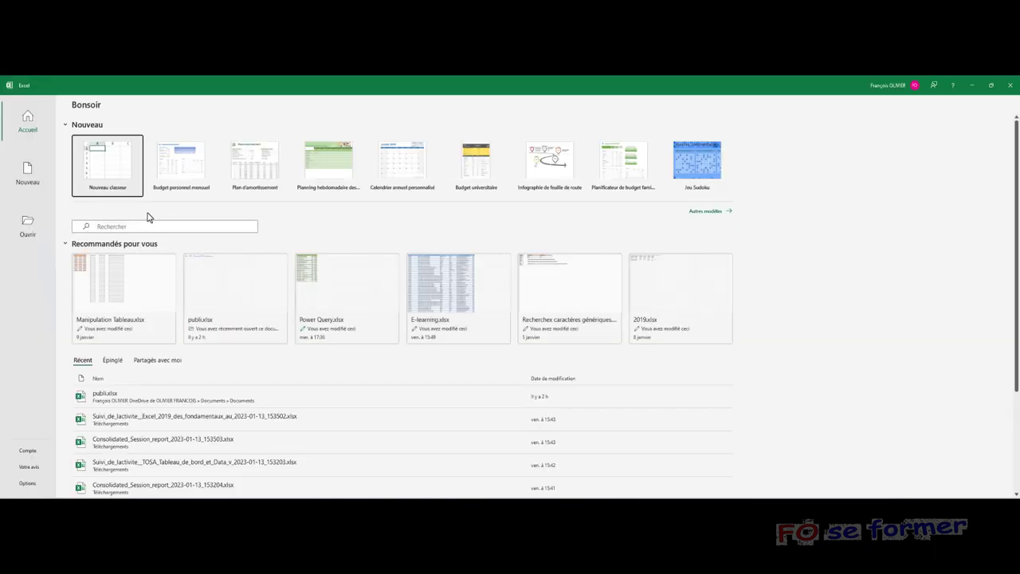
Step: Create blank workbook Classeur1, check the Excel version, and confirm the 1,048,576-row sheet limit
{"action": "left_click", "coordinate": [108, 171]}
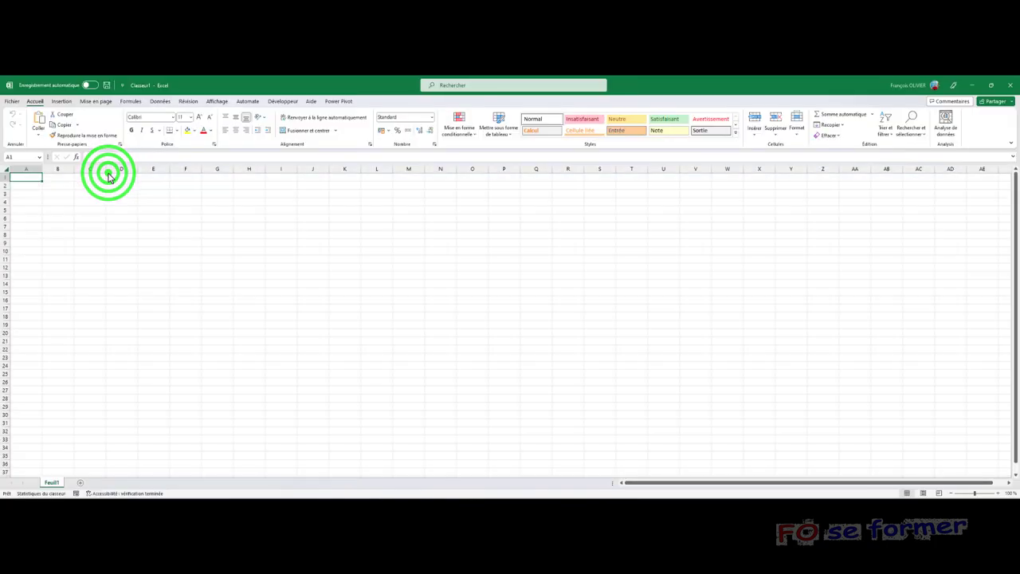
{"action": "left_click", "coordinate": [12, 102]}
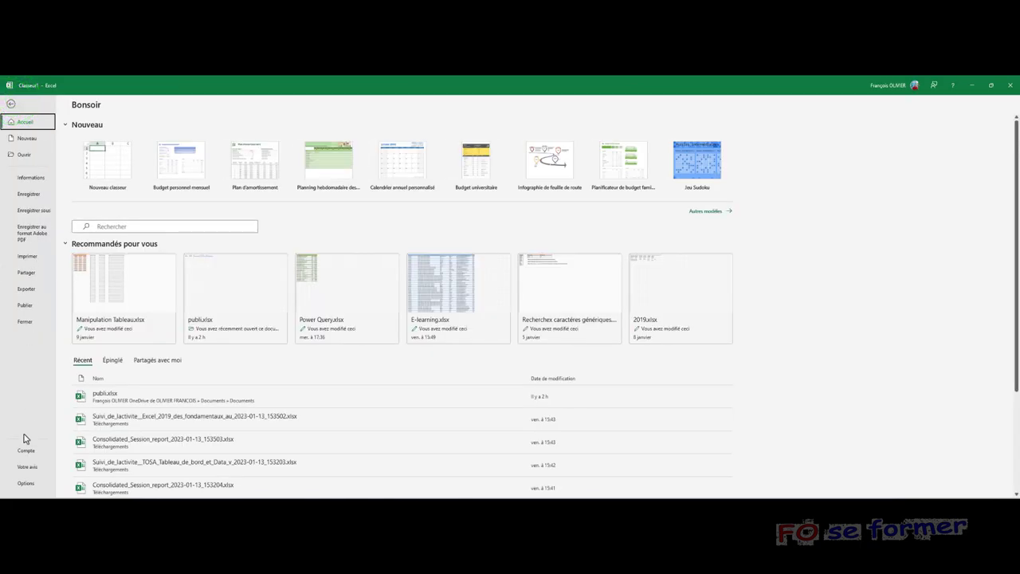
{"action": "left_click", "coordinate": [26, 450]}
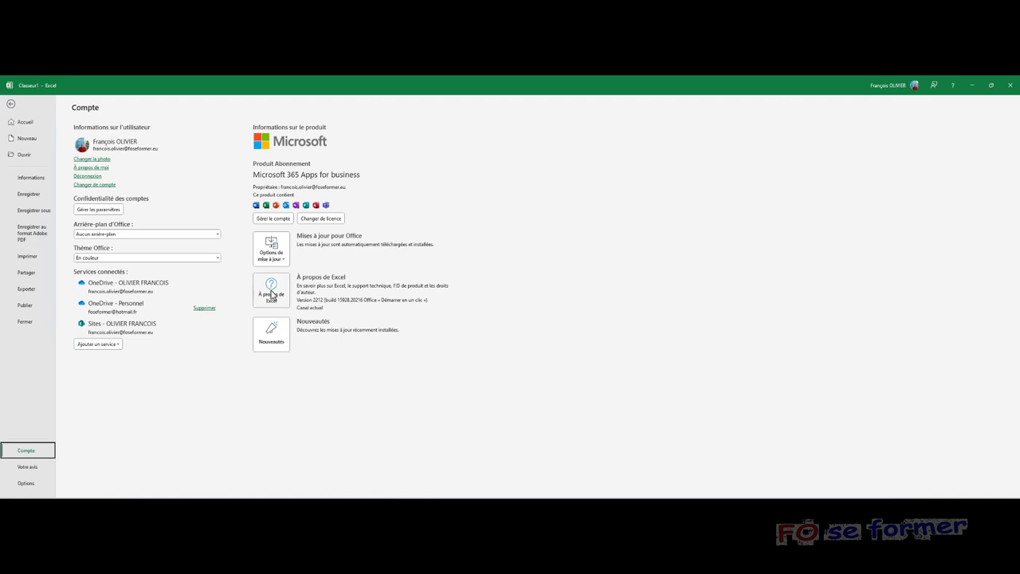
{"action": "left_click", "coordinate": [11, 103]}
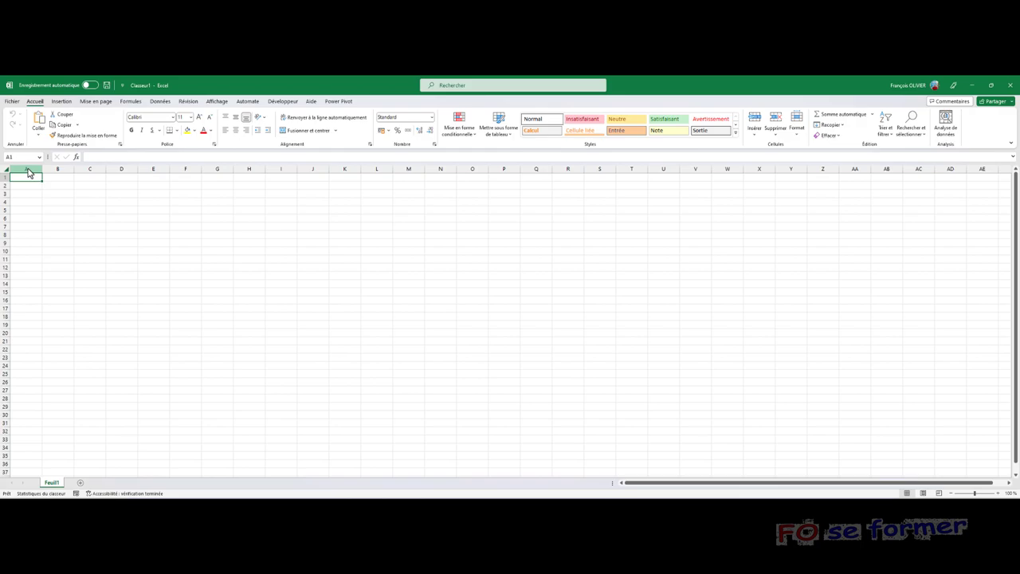
{"action": "key", "text": "ctrl+Down"}
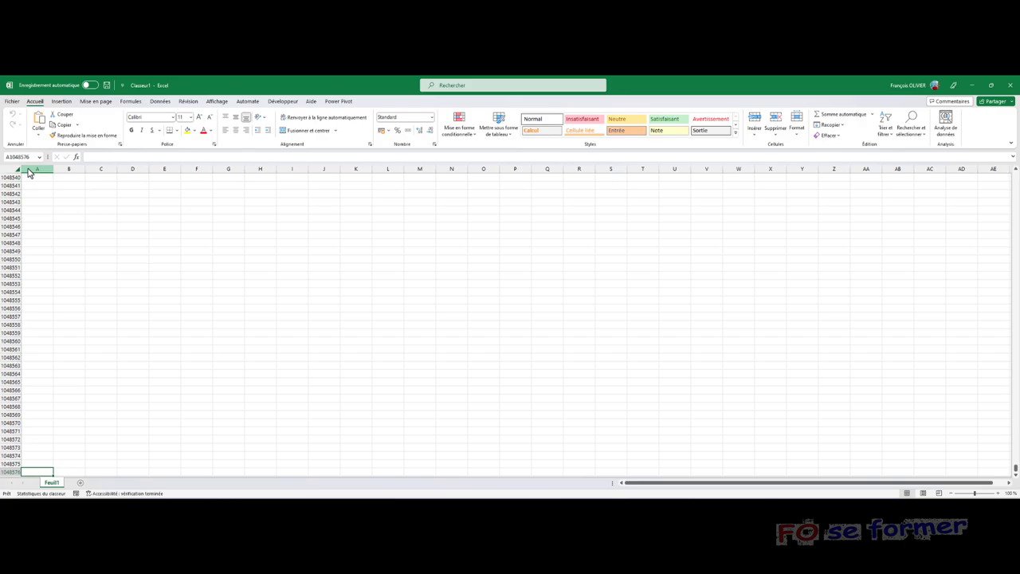
{"action": "key", "text": "ctrl+Up"}
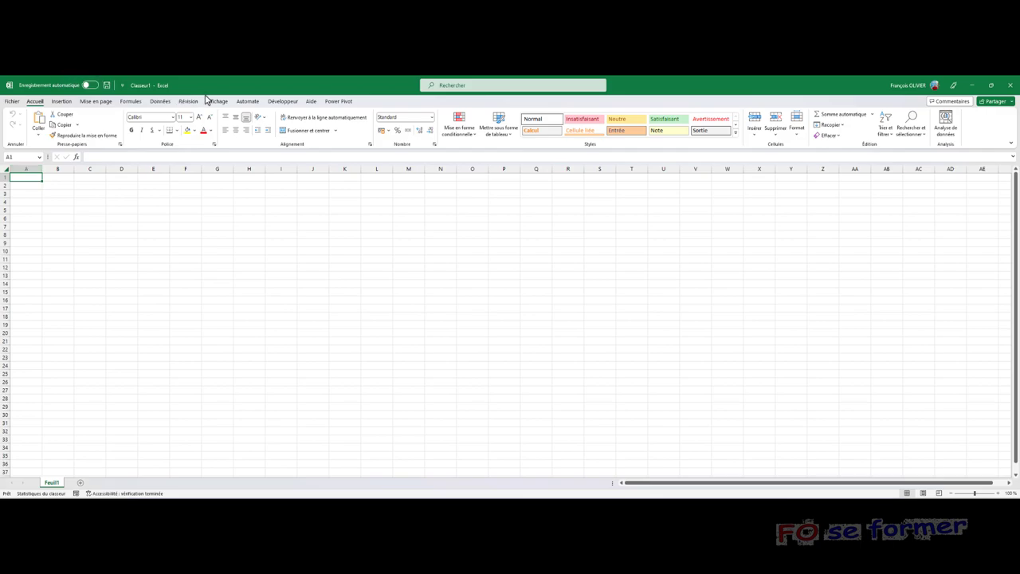
{"action": "left_click", "coordinate": [339, 101]}
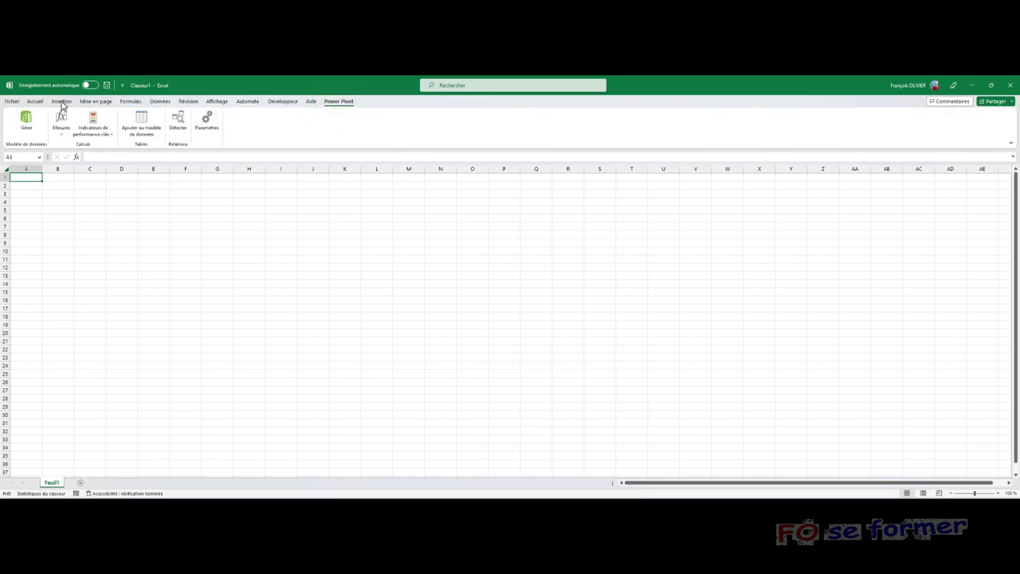
{"action": "left_click", "coordinate": [26, 122]}
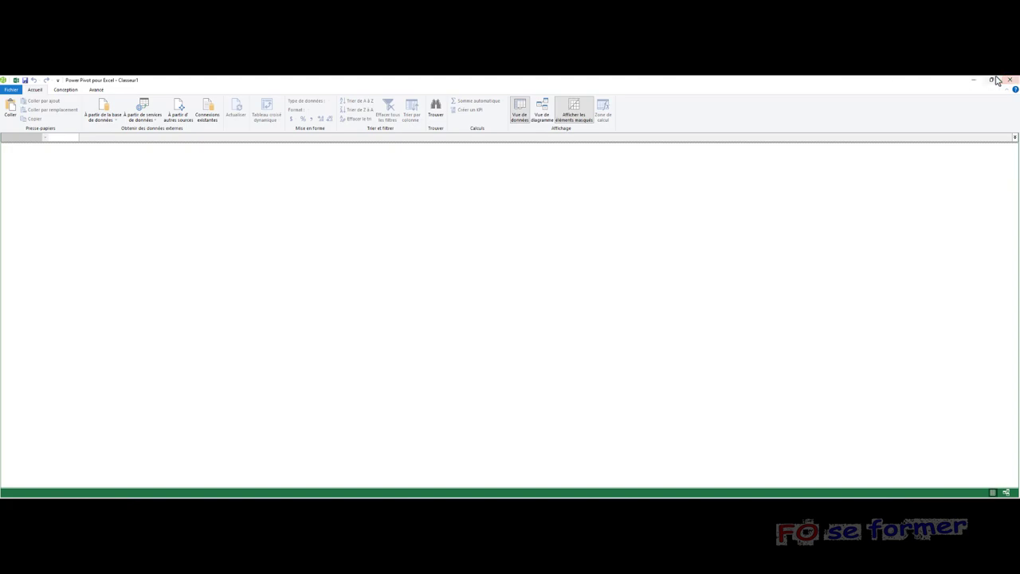
{"action": "left_click", "coordinate": [105, 118]}
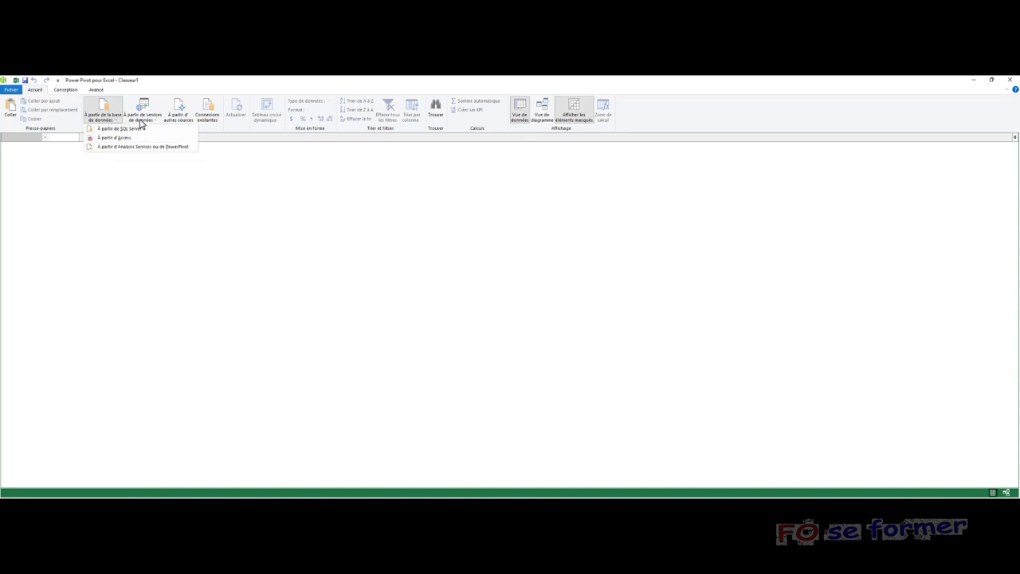
{"action": "left_click", "coordinate": [140, 119]}
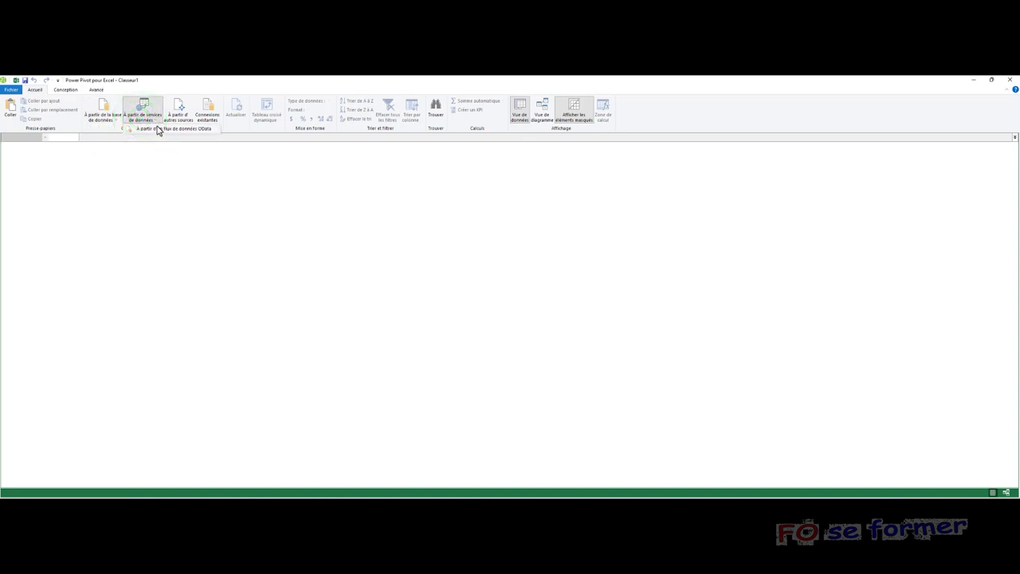
{"action": "left_click", "coordinate": [206, 115]}
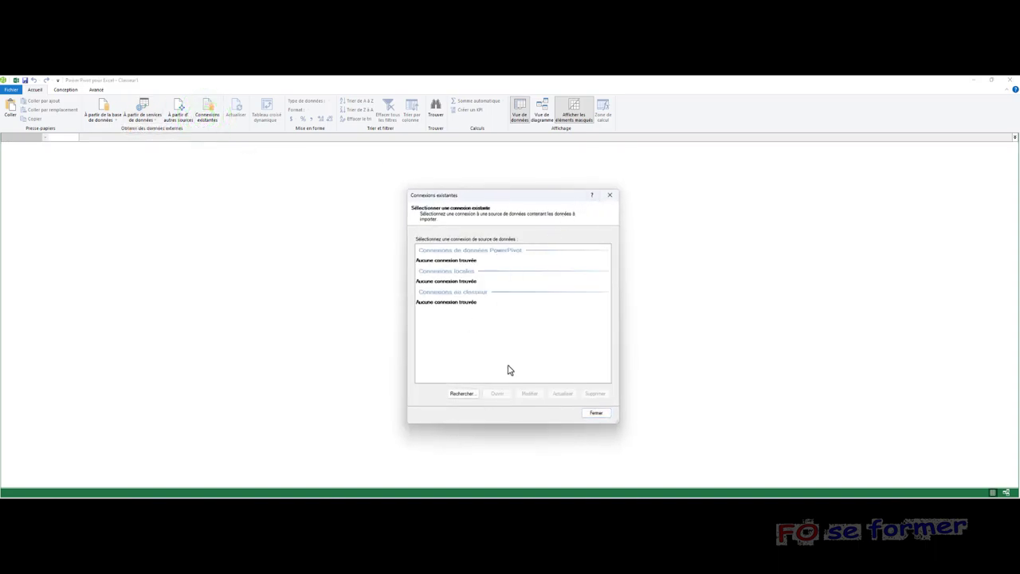
{"action": "left_click", "coordinate": [610, 194]}
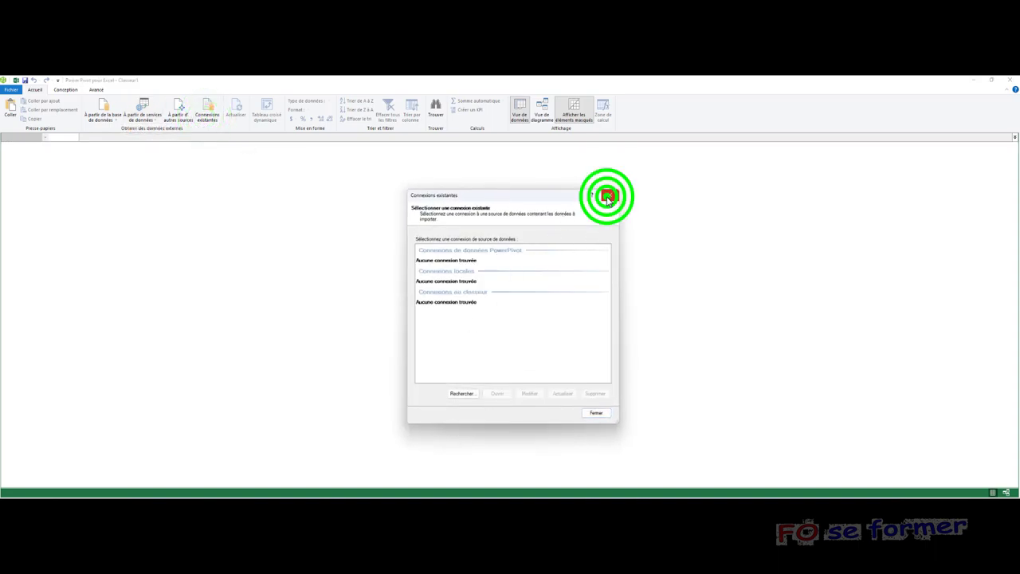
Step: Start an Access import and select Base de données Access 12M de lignes.accdb from Documents > Tempo
{"action": "left_click", "coordinate": [110, 120]}
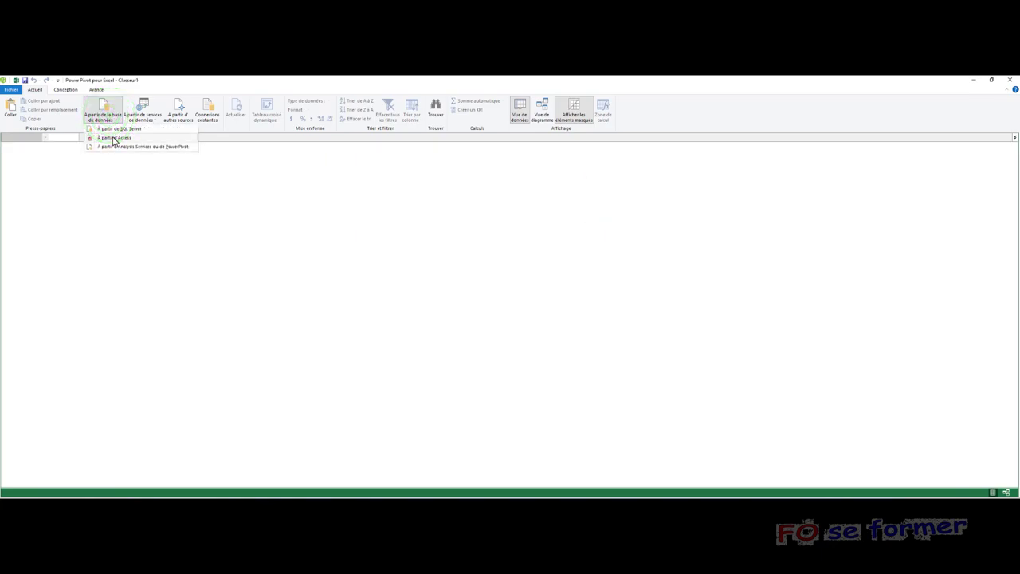
{"action": "left_click", "coordinate": [112, 137]}
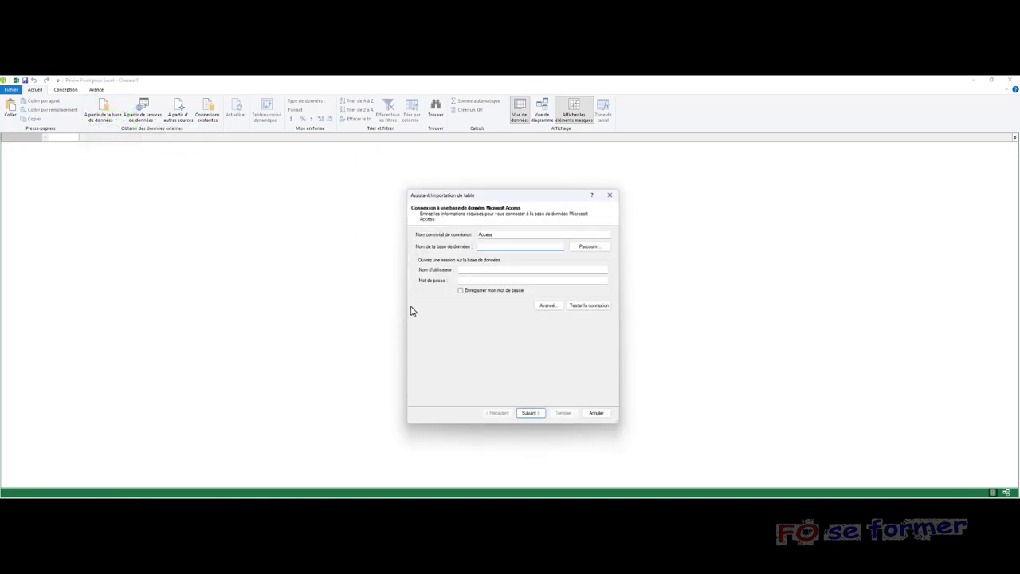
{"action": "left_click", "coordinate": [588, 247]}
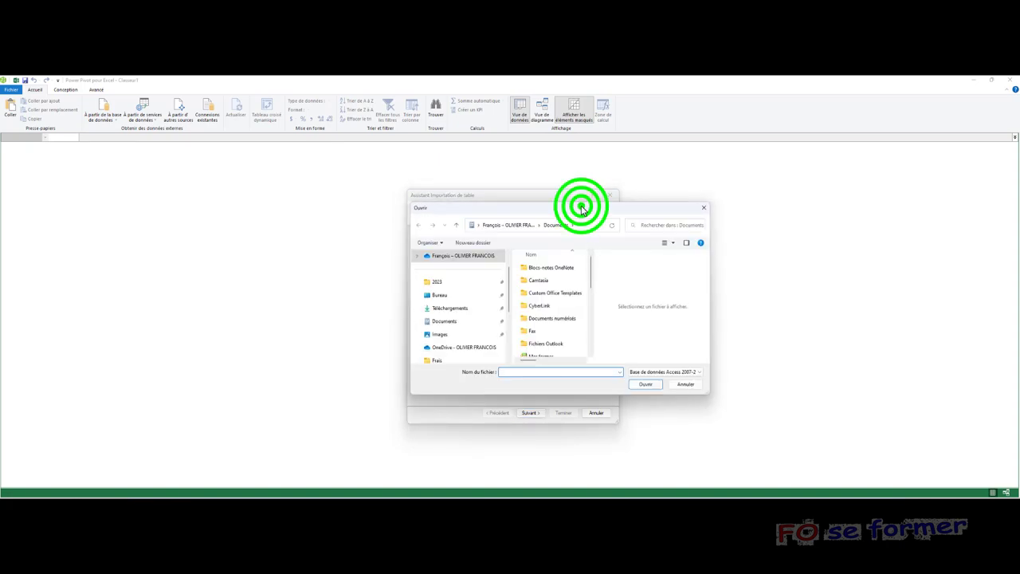
{"action": "left_click_drag", "start_coordinate": [581, 208], "coordinate": [528, 221]}
{"action": "scroll", "coordinate": [491, 320], "scroll_direction": "down", "scroll_amount": 2}
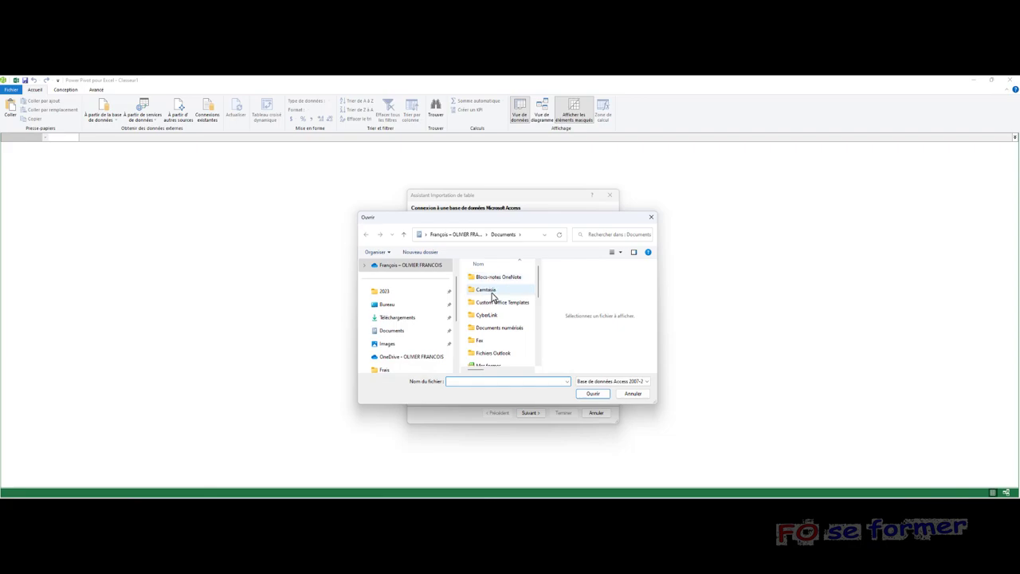
{"action": "scroll", "coordinate": [491, 320], "scroll_direction": "down", "scroll_amount": 2}
{"action": "double_click", "coordinate": [489, 334]}
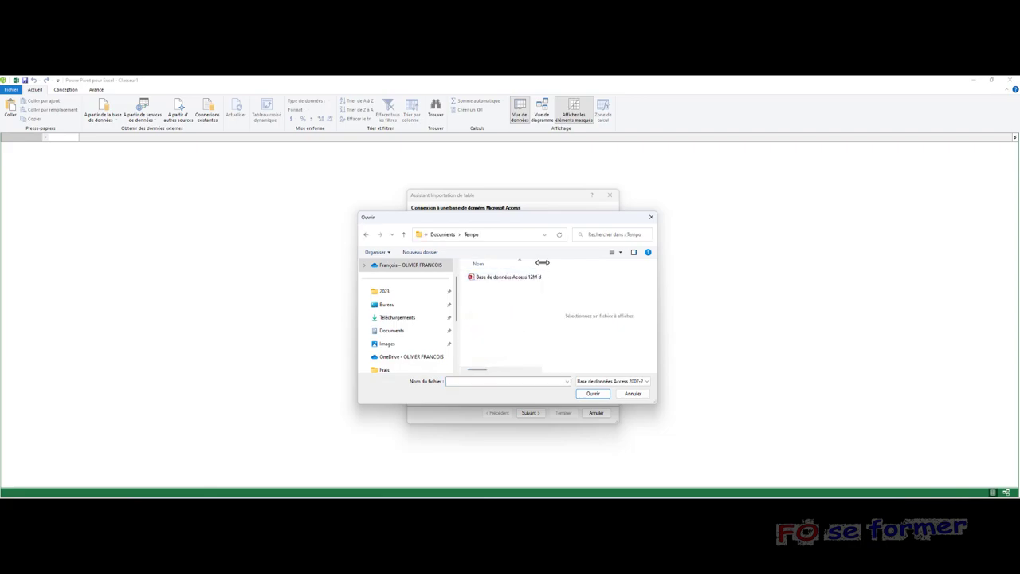
{"action": "left_click_drag", "start_coordinate": [541, 265], "coordinate": [595, 268]}
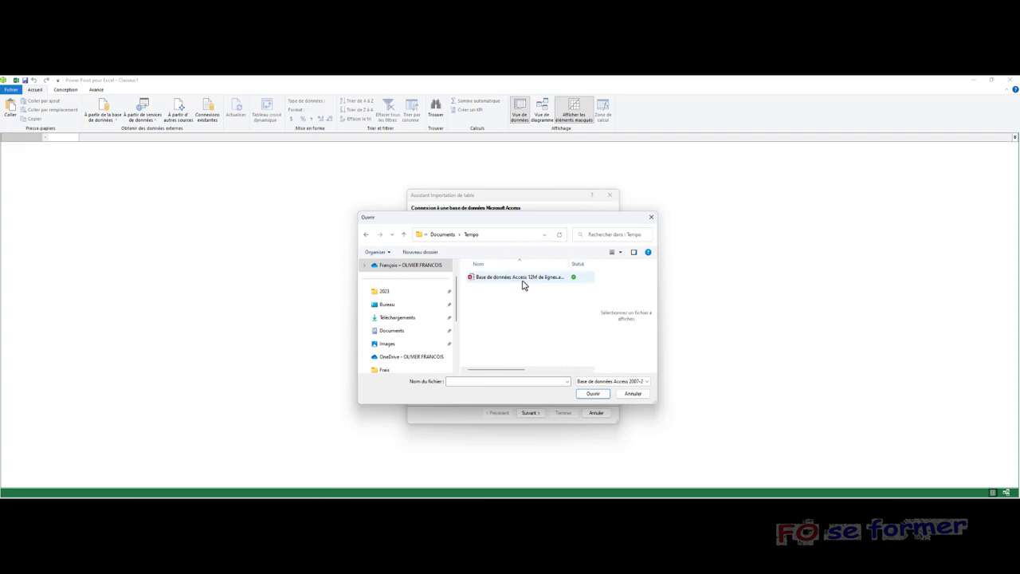
{"action": "left_click", "coordinate": [532, 279]}
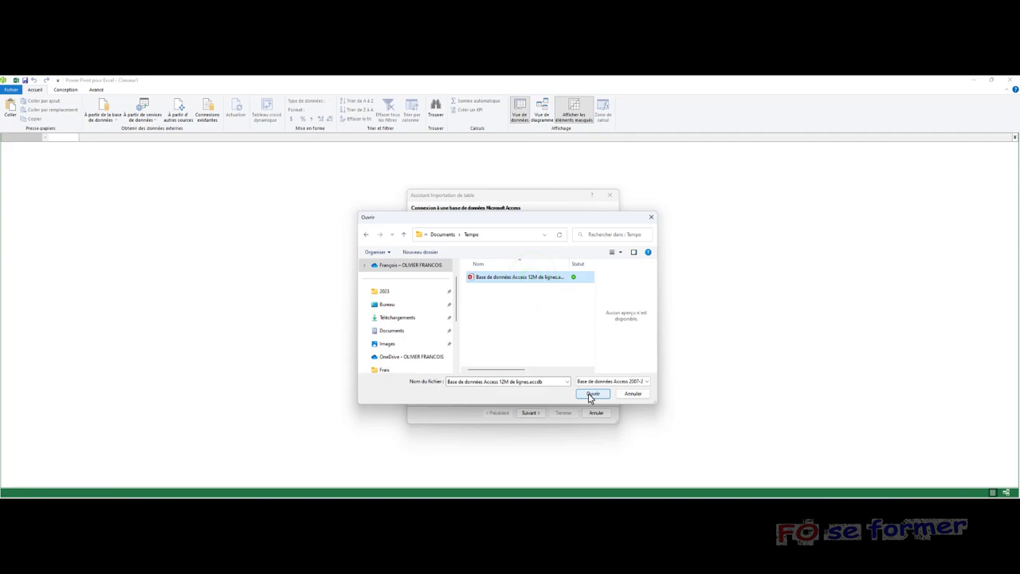
{"action": "left_click", "coordinate": [589, 393]}
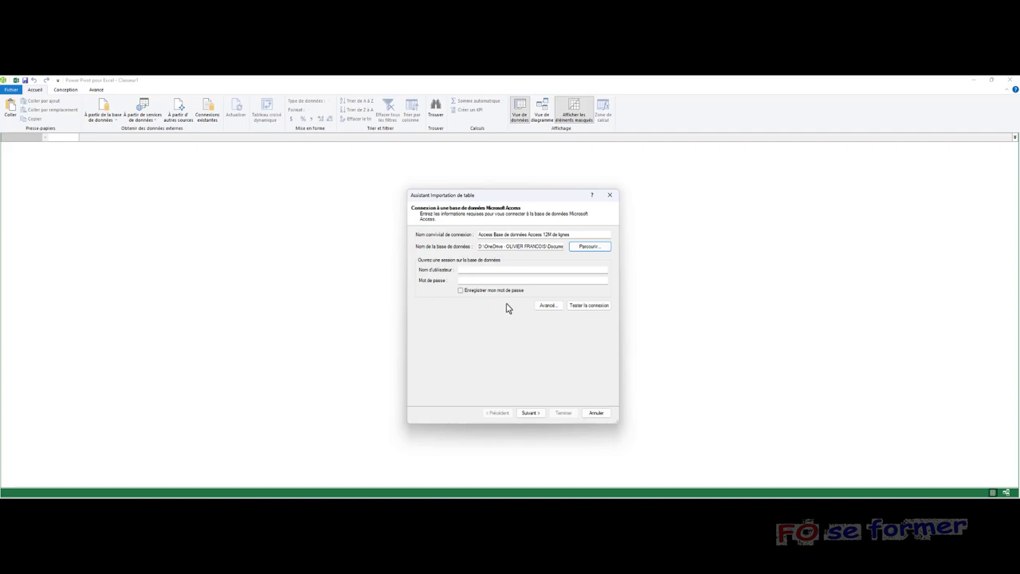
Step: Advance the wizard to the table list, keeping 'Select from a list of tables and views'
{"action": "left_click", "coordinate": [537, 412]}
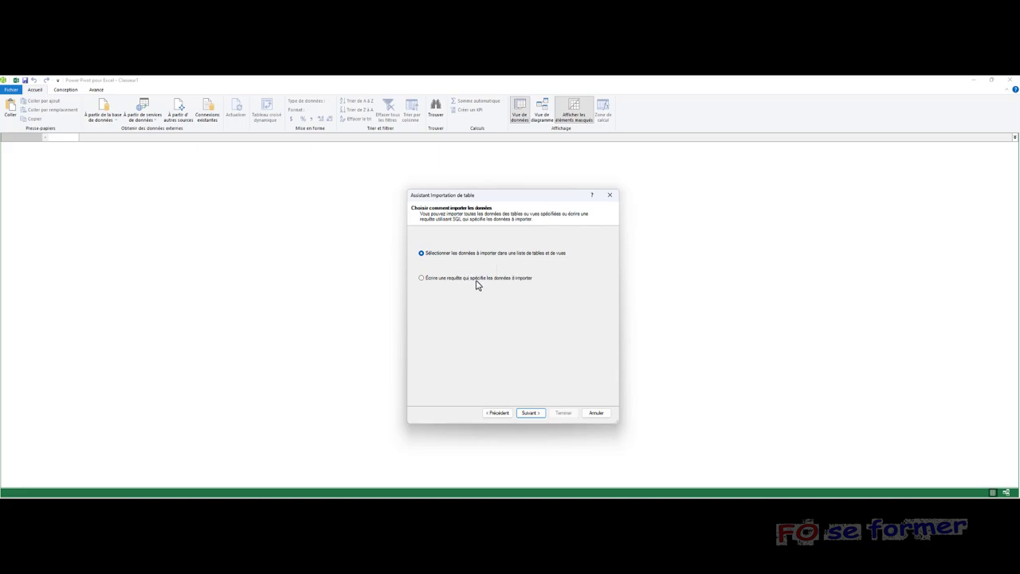
{"action": "left_click", "coordinate": [532, 413]}
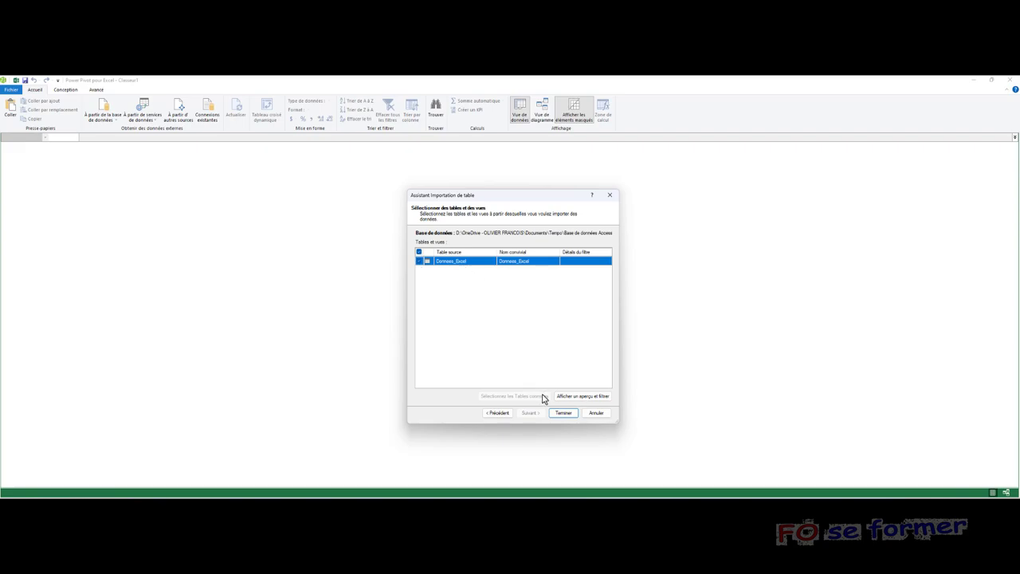
Step: Finish the wizard to import Donnees_Excel, transferring 12044587 rows successfully
{"action": "left_click", "coordinate": [562, 412]}
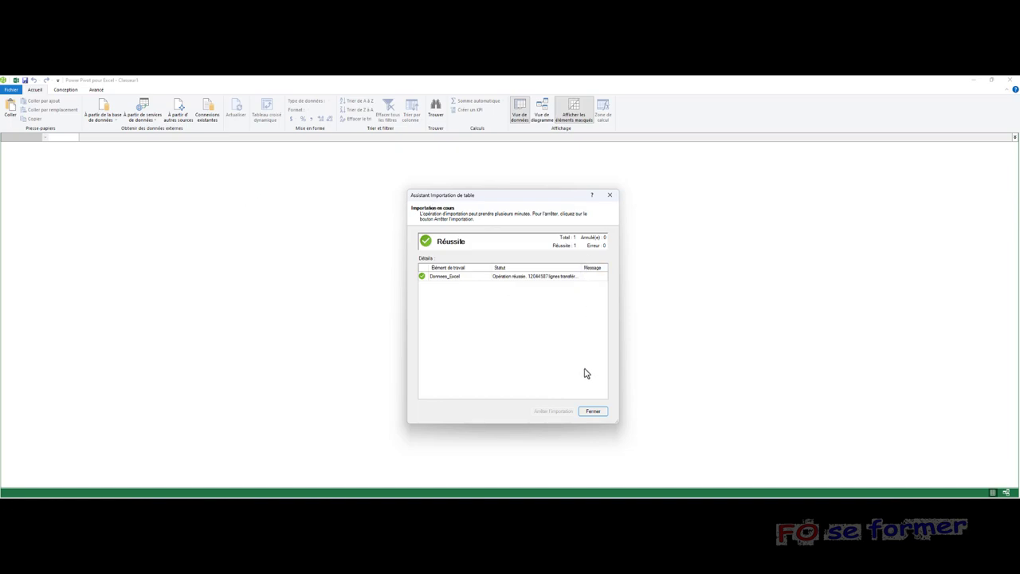
Step: Close the import summary and inspect the Prix total avec rabais and Prix par pièce values
{"action": "left_click", "coordinate": [594, 411]}
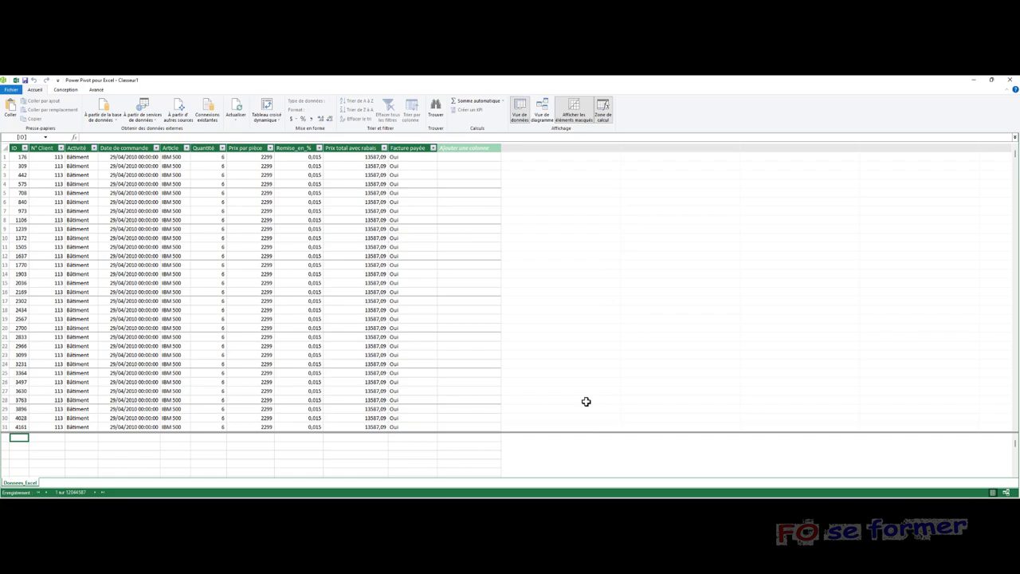
{"action": "left_click", "coordinate": [348, 440]}
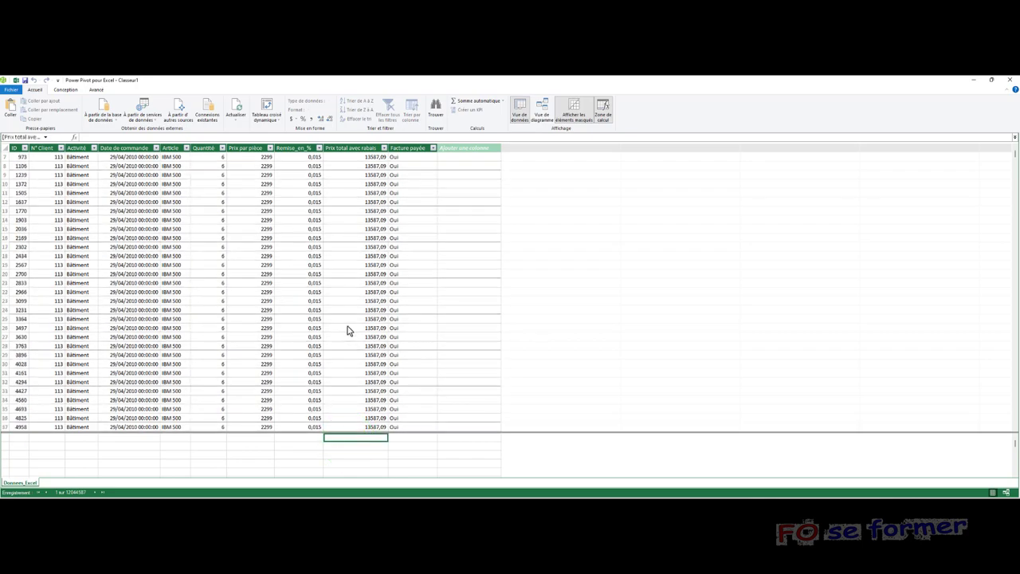
{"action": "left_click", "coordinate": [250, 193]}
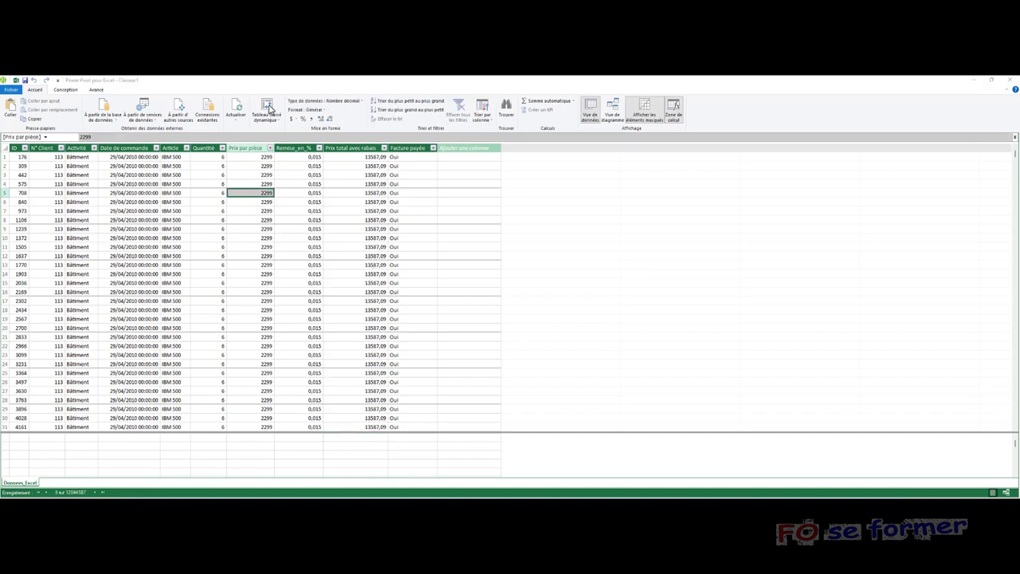
Step: Format Remise_en_% as percentages and Prix total avec rabais as € currency
{"action": "left_click", "coordinate": [302, 159]}
{"action": "left_click", "coordinate": [304, 148]}
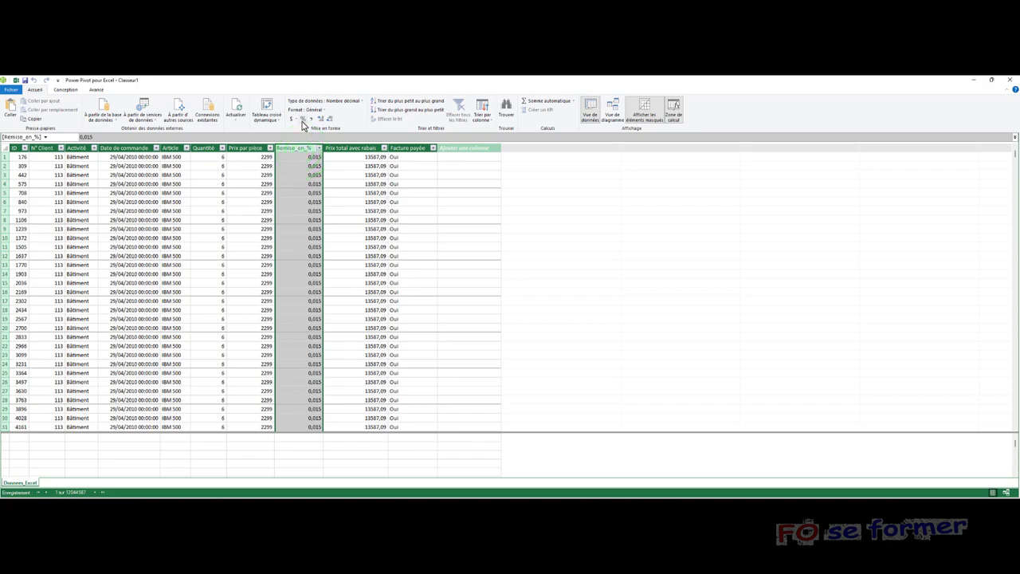
{"action": "left_click", "coordinate": [302, 119]}
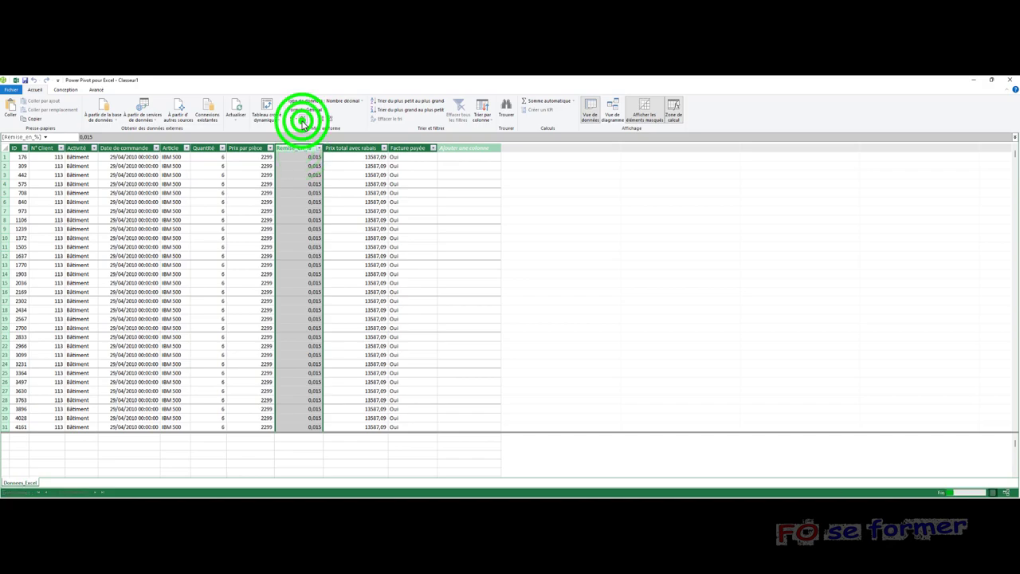
{"action": "left_click", "coordinate": [355, 145]}
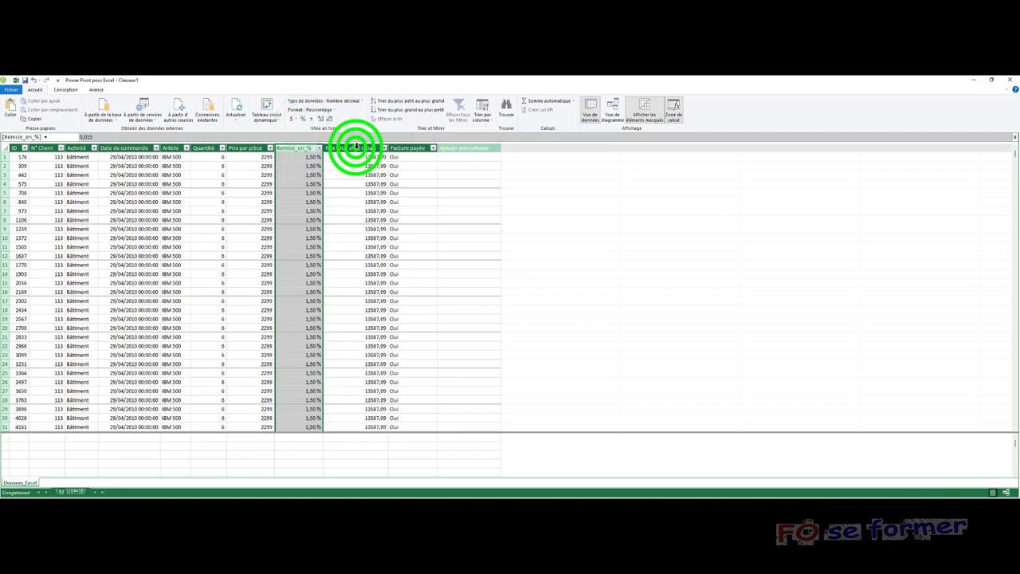
{"action": "left_click", "coordinate": [294, 120]}
{"action": "left_click", "coordinate": [315, 129]}
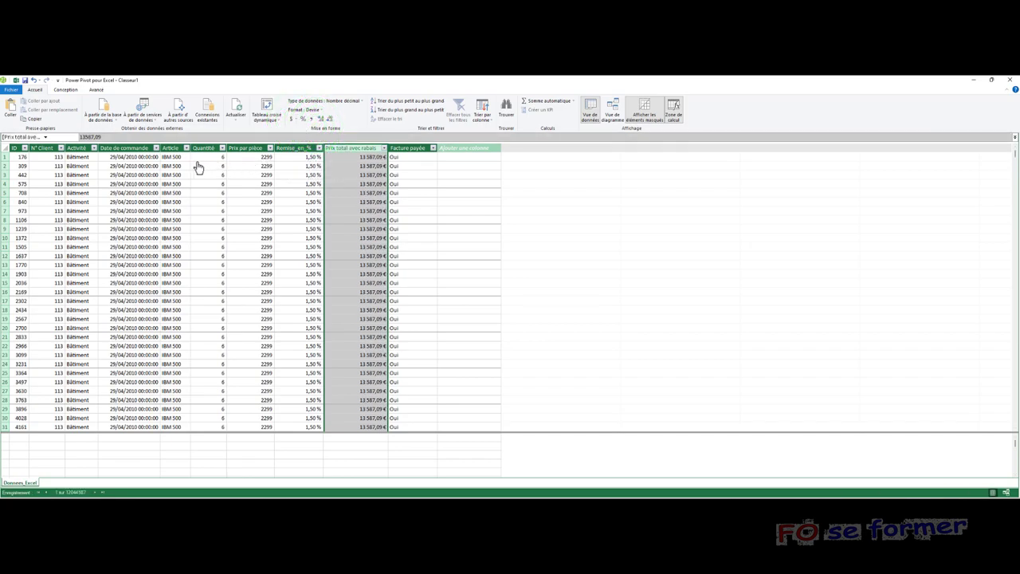
Step: Format Date de commande as *14/03/2001 dates only, then start a PivotTable
{"action": "left_click", "coordinate": [139, 148]}
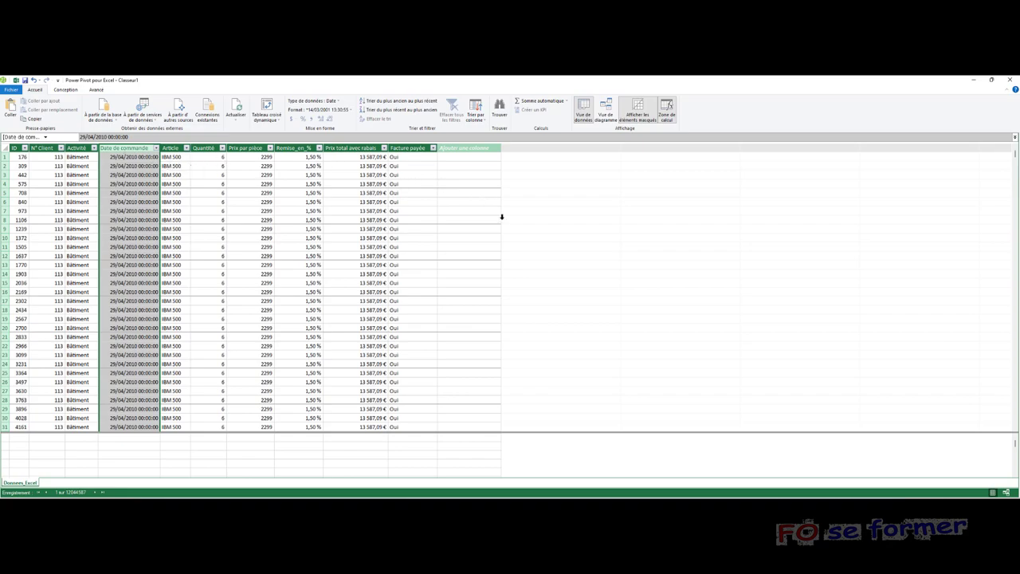
{"action": "left_click", "coordinate": [348, 110]}
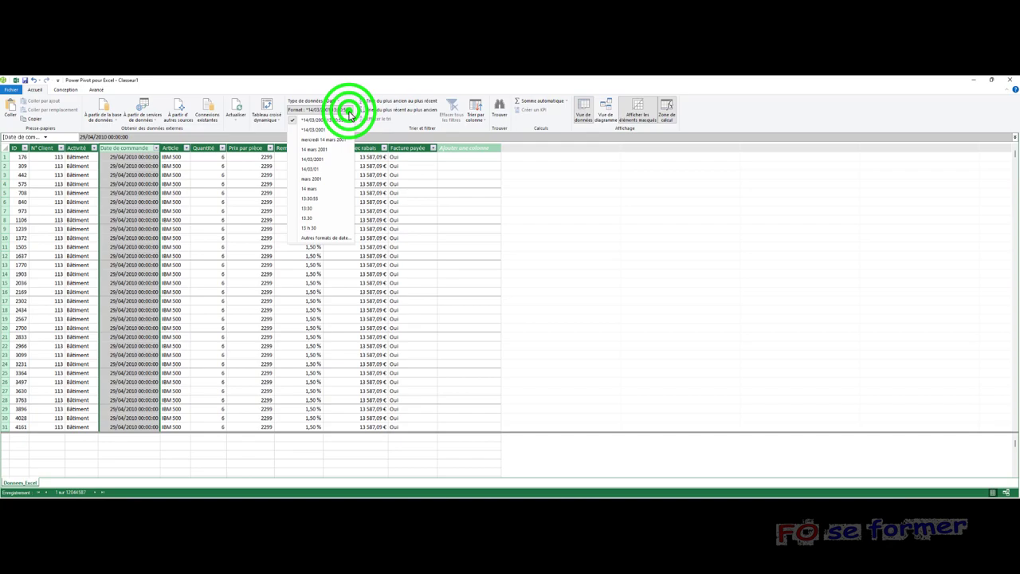
{"action": "left_click", "coordinate": [331, 128]}
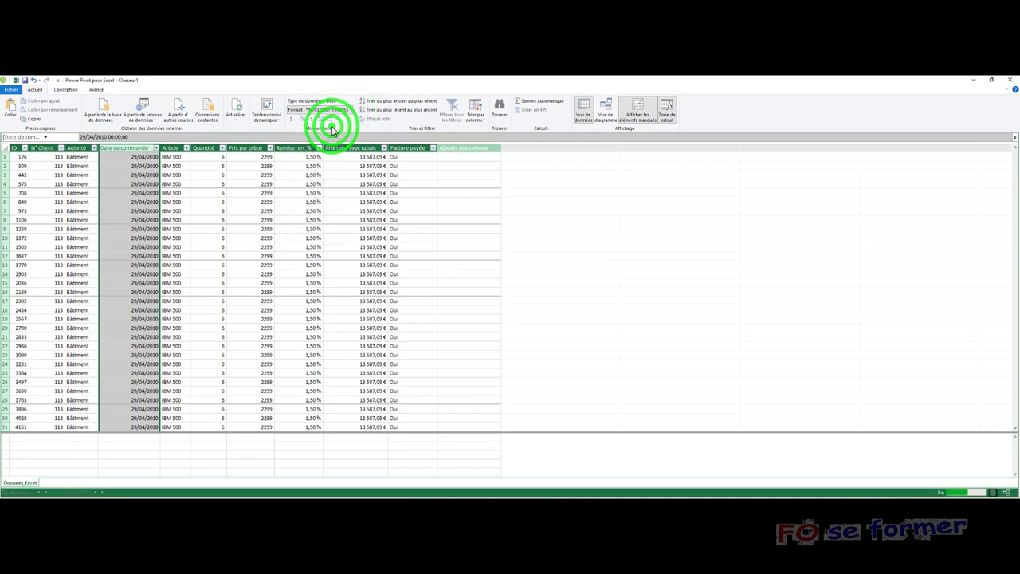
{"action": "left_click", "coordinate": [268, 110]}
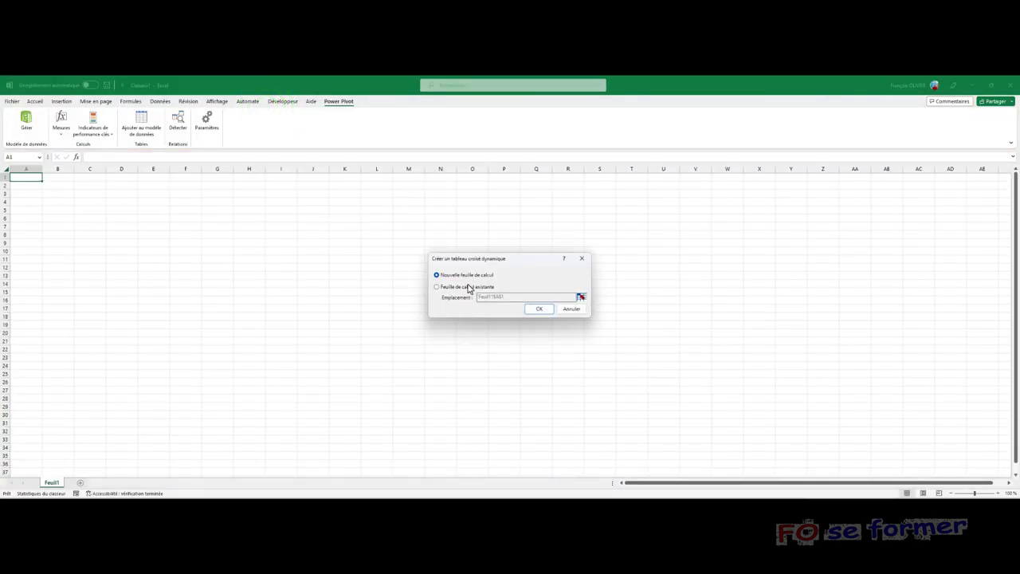
Step: Place the PivotTable on the existing sheet with Article as rows and Somme de Quantité as values
{"action": "left_click", "coordinate": [468, 288]}
{"action": "left_click", "coordinate": [539, 308]}
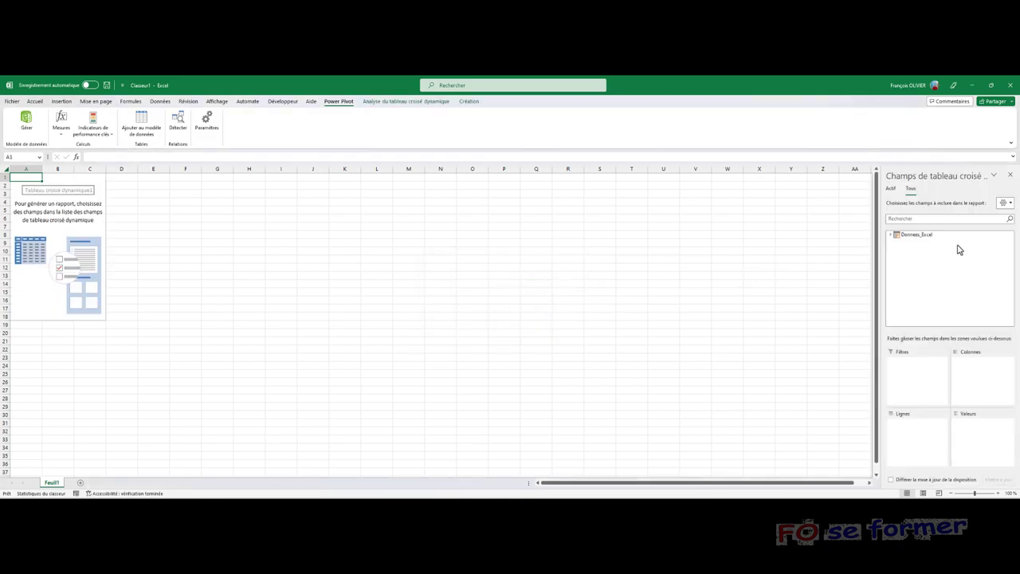
{"action": "left_click", "coordinate": [890, 234]}
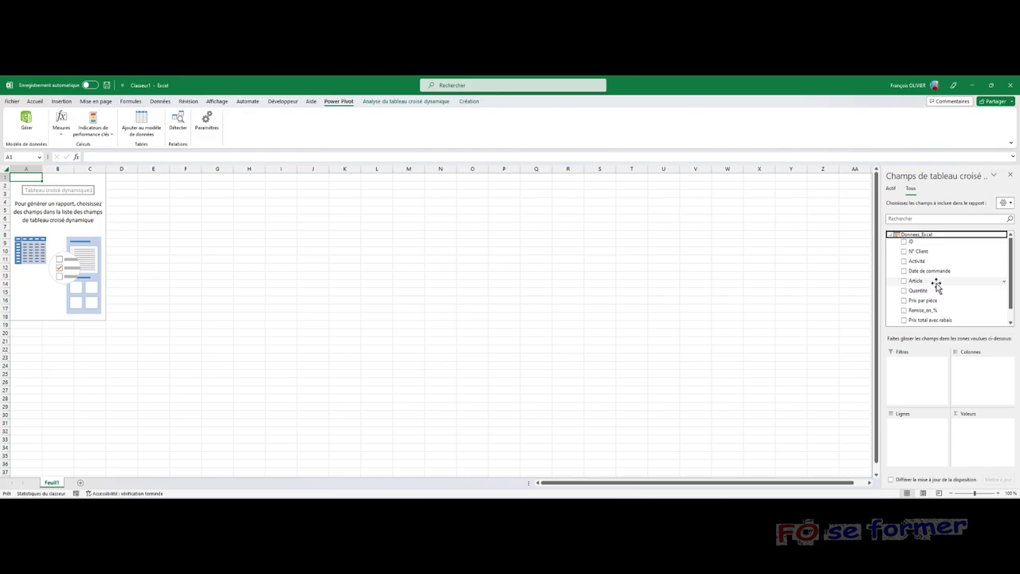
{"action": "left_click_drag", "start_coordinate": [918, 282], "coordinate": [897, 422]}
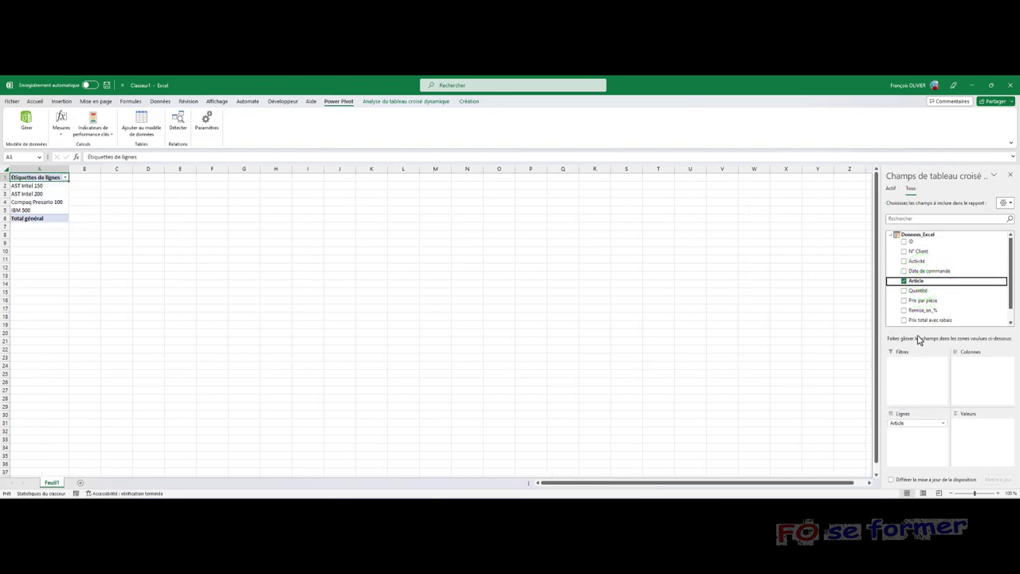
{"action": "scroll", "coordinate": [952, 311], "scroll_direction": "down", "scroll_amount": 1}
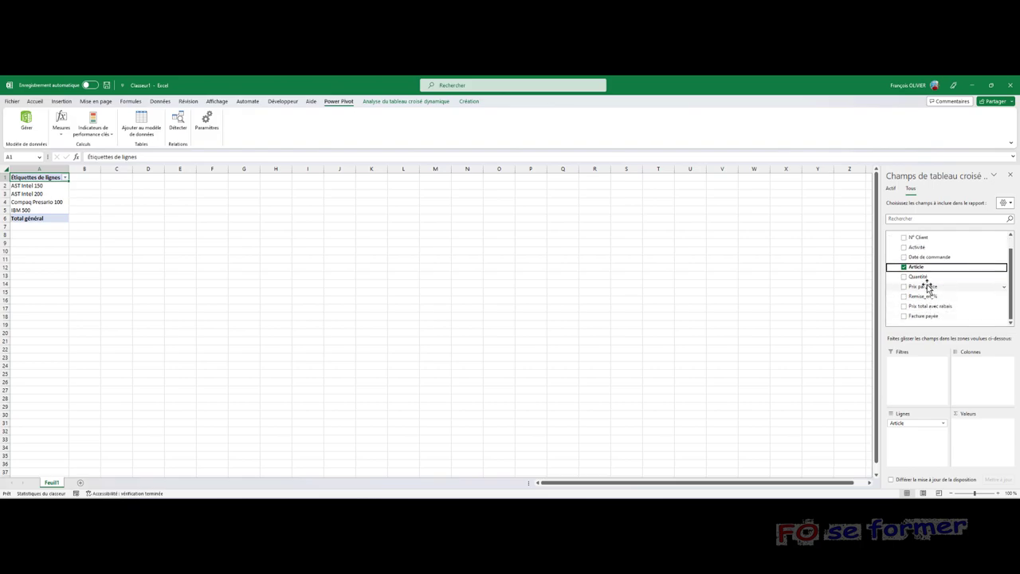
{"action": "mouse_move", "coordinate": [923, 276]}
{"action": "left_mouse_down"}
{"action": "mouse_move", "coordinate": [980, 368]}
{"action": "mouse_move", "coordinate": [970, 418]}
{"action": "left_mouse_up"}
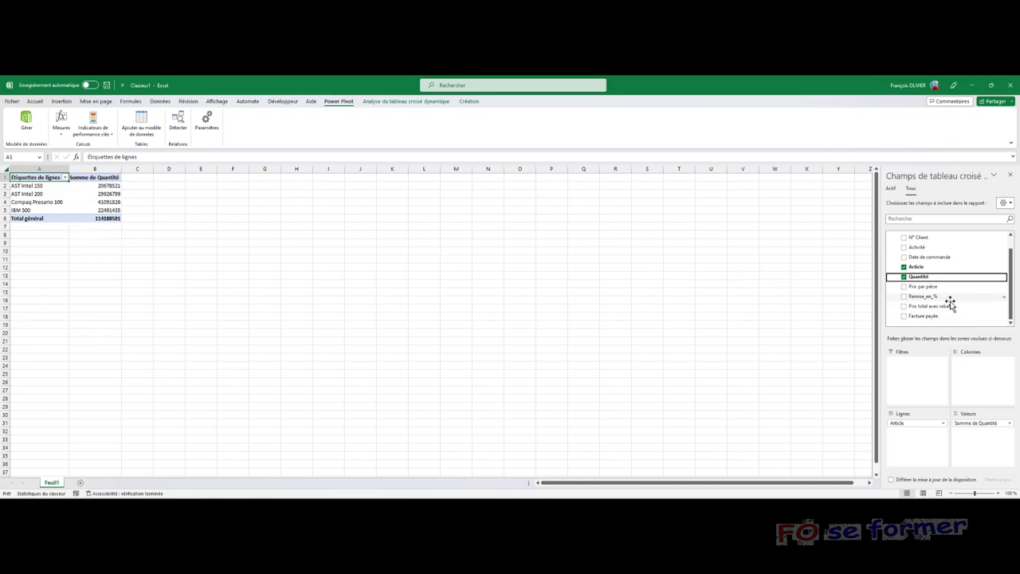
Step: Add Prix total avec rabais to Valeurs and Date de commande to Colonnes in the PivotTable
{"action": "left_click_drag", "start_coordinate": [947, 307], "coordinate": [985, 436]}
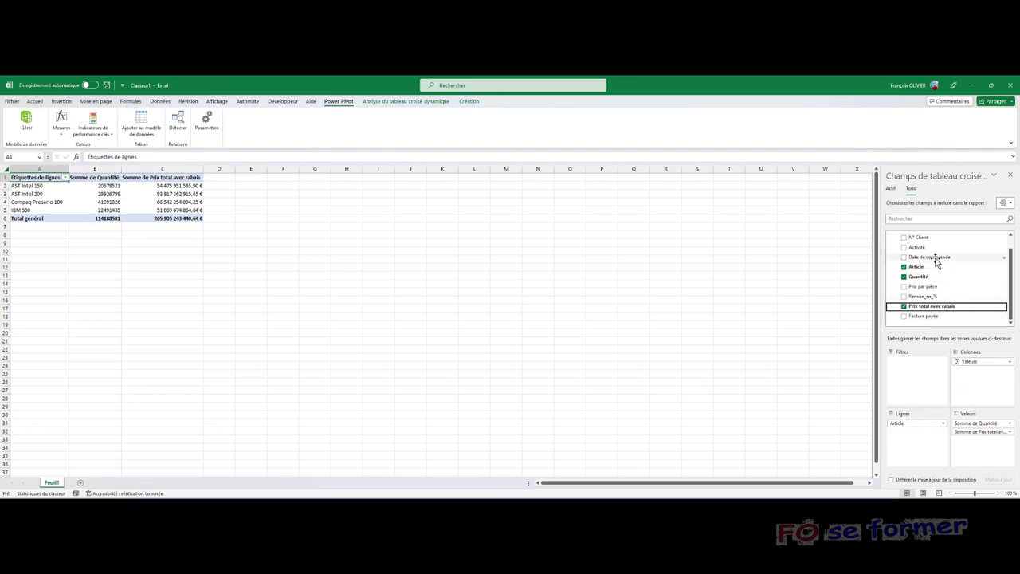
{"action": "left_click_drag", "start_coordinate": [930, 255], "coordinate": [971, 355]}
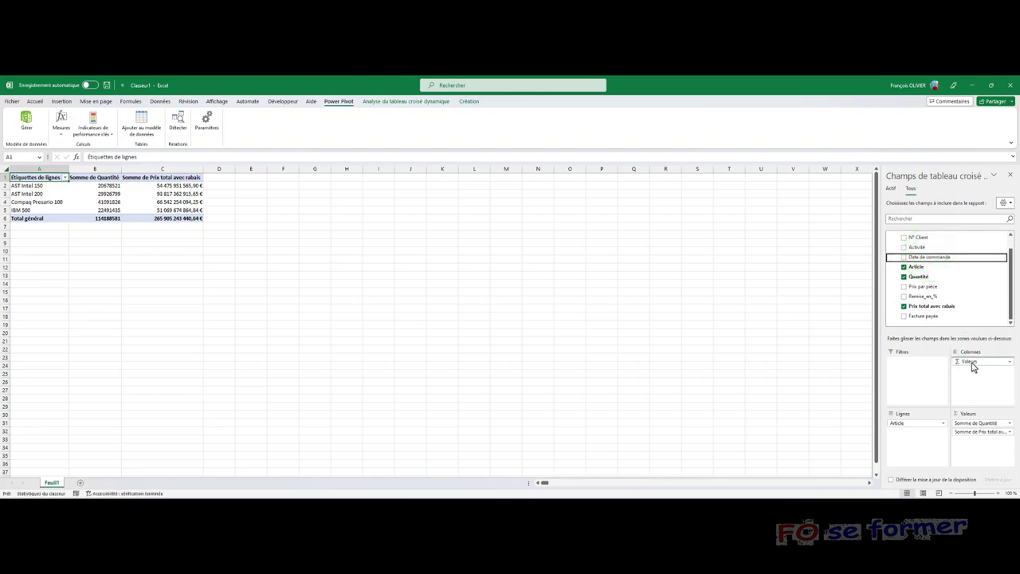
{"action": "left_click", "coordinate": [921, 257]}
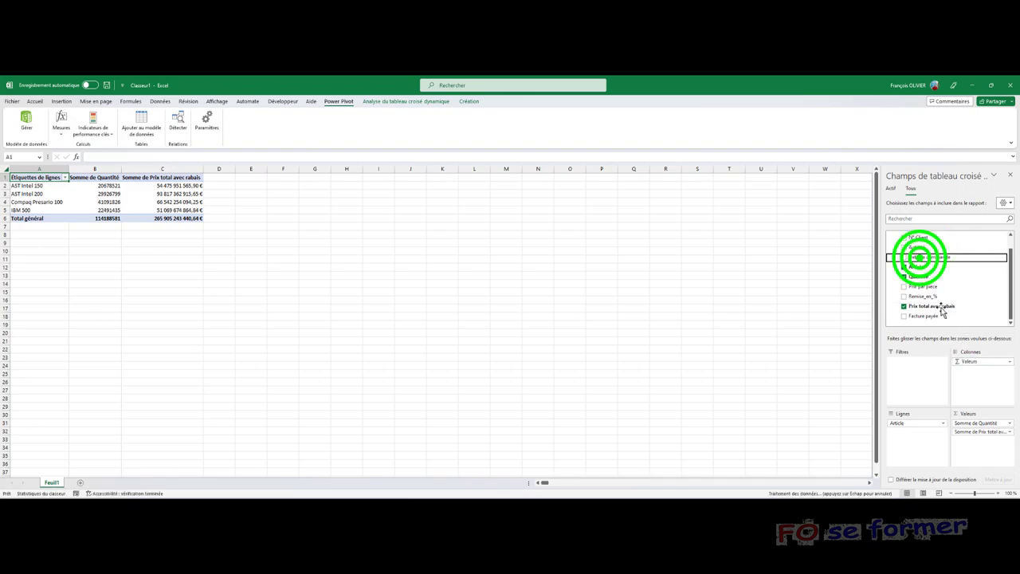
{"action": "left_click_drag", "start_coordinate": [942, 312], "coordinate": [965, 357]}
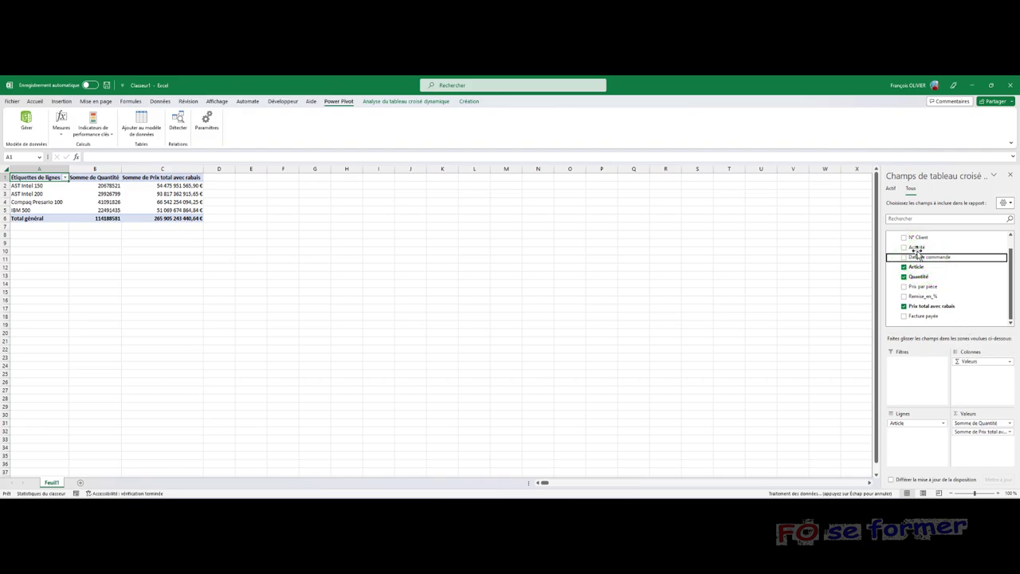
{"action": "left_click", "coordinate": [551, 275]}
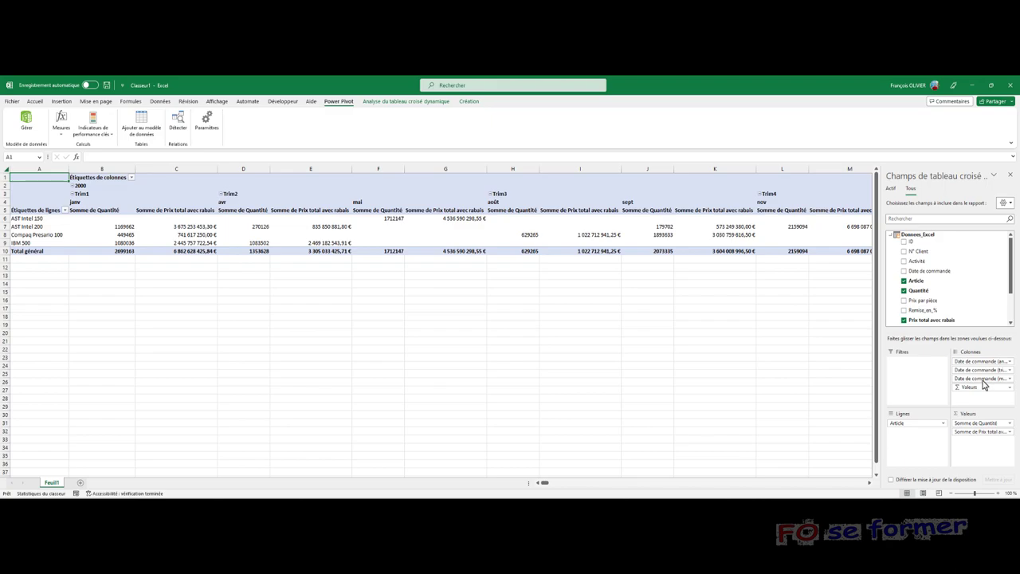
Step: Remove the quarter and month Date de commande fields from Colonnes, leaving only the years
{"action": "left_click_drag", "start_coordinate": [982, 375], "coordinate": [983, 326]}
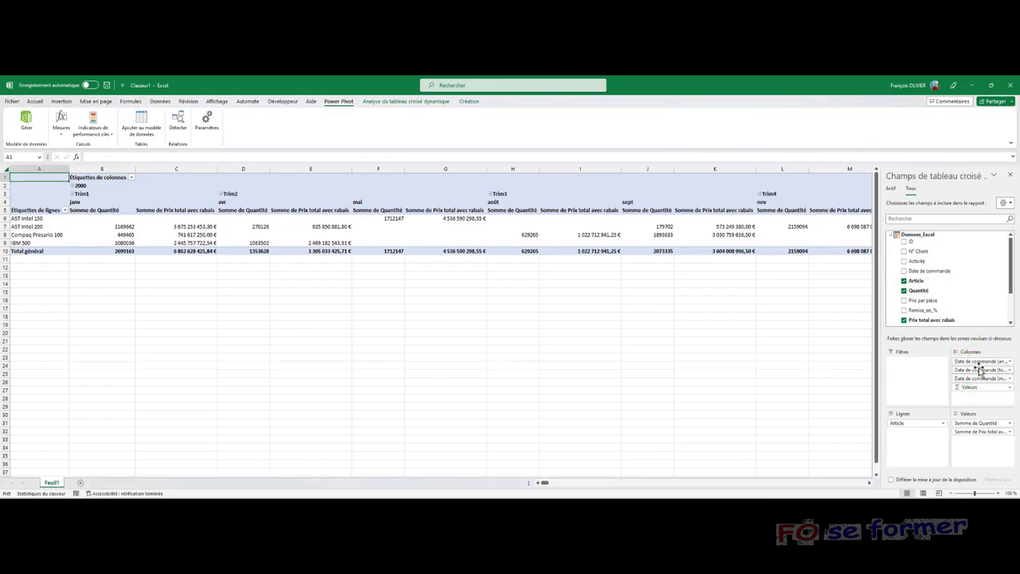
{"action": "left_click_drag", "start_coordinate": [980, 370], "coordinate": [979, 293]}
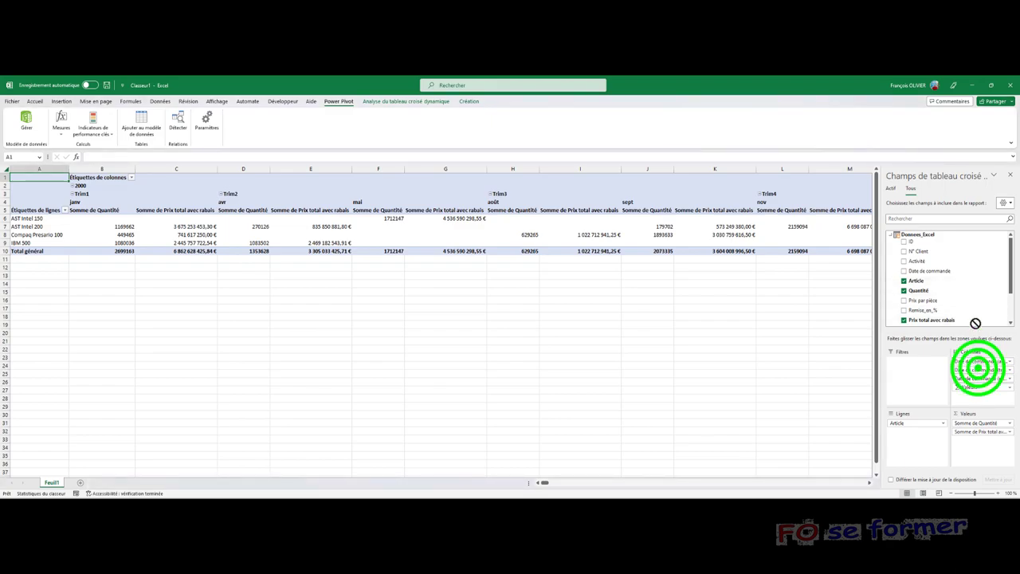
{"action": "left_click", "coordinate": [977, 369]}
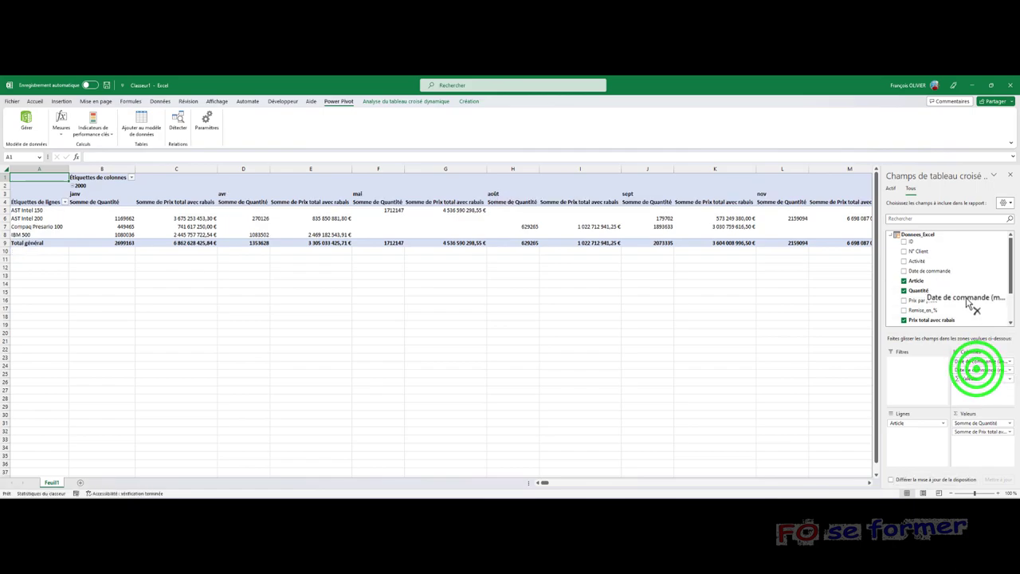
{"action": "left_click_drag", "start_coordinate": [977, 369], "coordinate": [909, 305]}
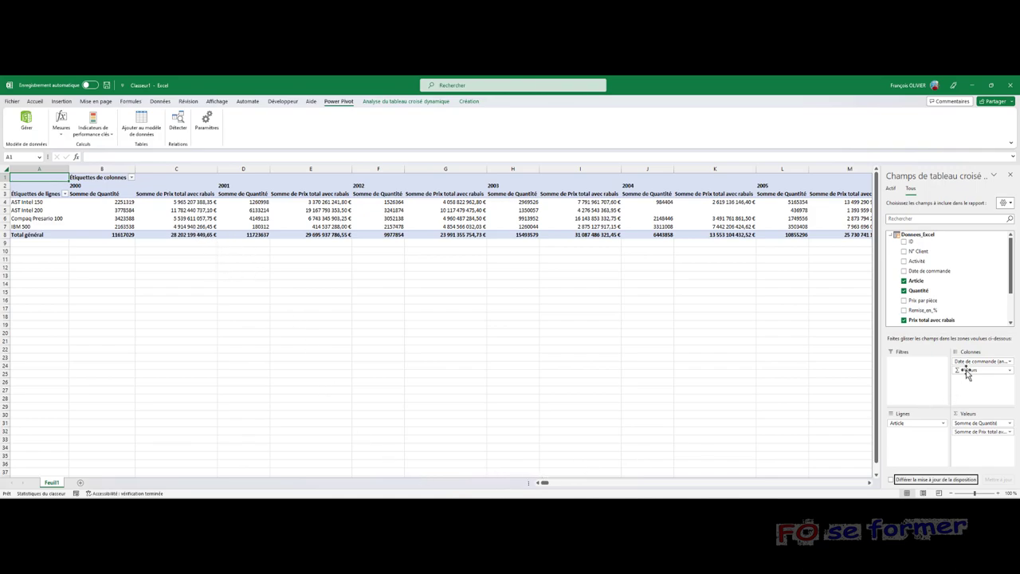
Step: Move the Date de commande years into Lignes above Article and review years 2000–2022
{"action": "left_click_drag", "start_coordinate": [967, 371], "coordinate": [916, 427]}
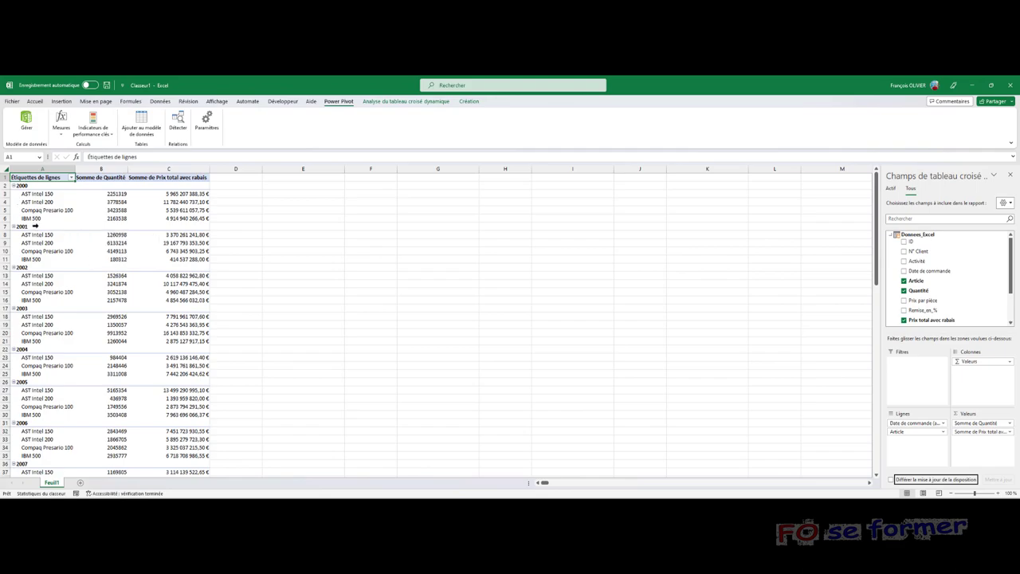
{"action": "scroll", "coordinate": [106, 284], "scroll_direction": "down", "scroll_amount": 4}
{"action": "scroll", "coordinate": [106, 287], "scroll_direction": "down", "scroll_amount": 4}
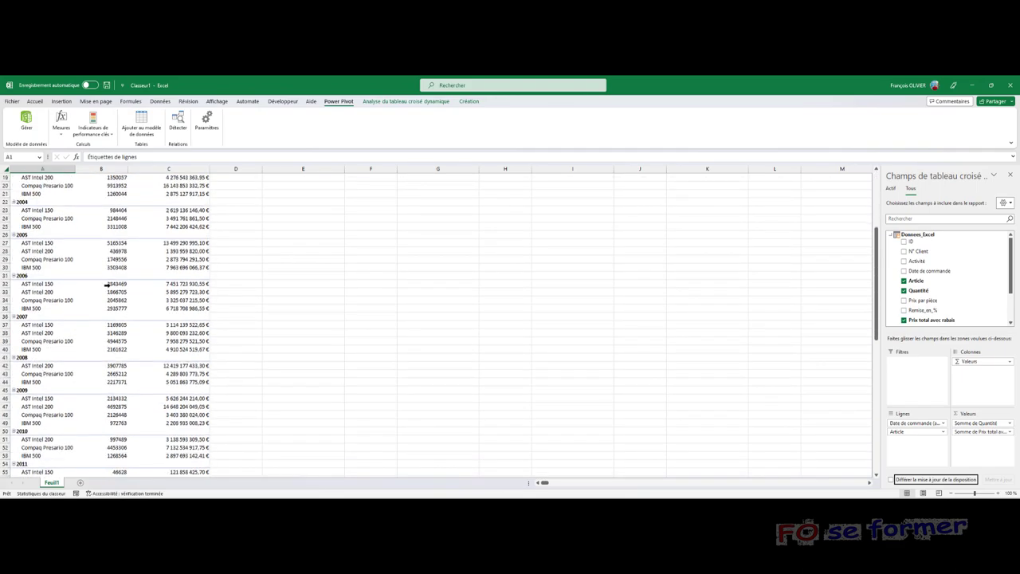
{"action": "scroll", "coordinate": [106, 290], "scroll_direction": "down", "scroll_amount": 4}
{"action": "scroll", "coordinate": [107, 298], "scroll_direction": "down", "scroll_amount": 5}
{"action": "scroll", "coordinate": [106, 299], "scroll_direction": "down", "scroll_amount": 7}
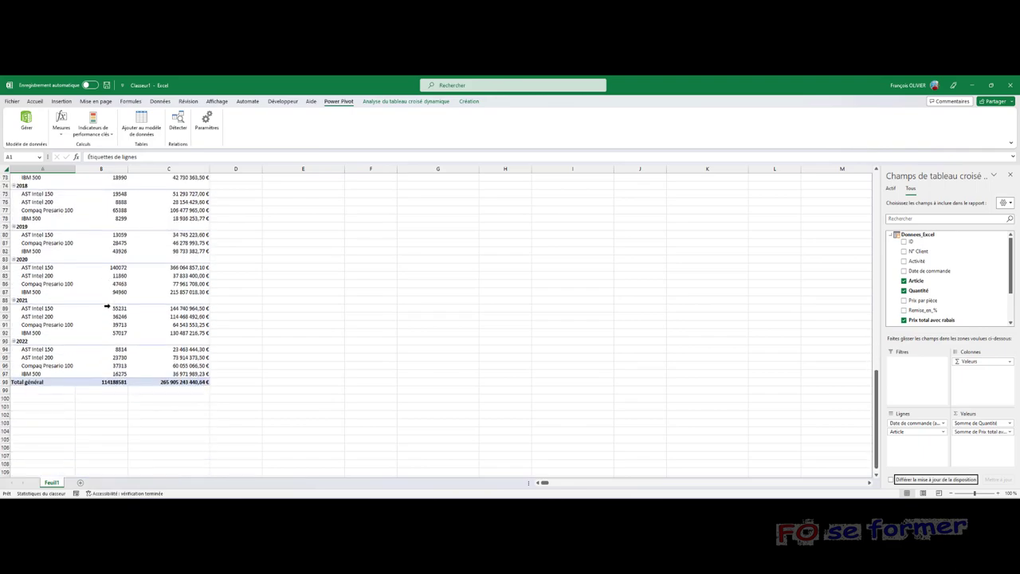
{"action": "mouse_move", "coordinate": [80, 358]}
{"action": "scroll", "coordinate": [80, 358], "scroll_direction": "up", "scroll_amount": 4}
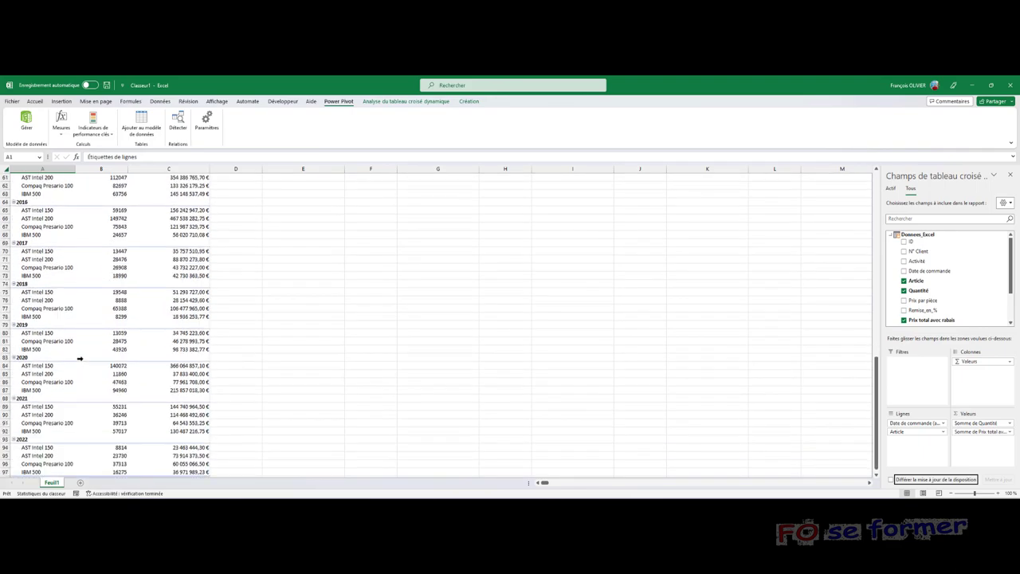
{"action": "scroll", "coordinate": [78, 359], "scroll_direction": "up", "scroll_amount": 4}
{"action": "scroll", "coordinate": [76, 361], "scroll_direction": "up", "scroll_amount": 4}
{"action": "scroll", "coordinate": [72, 364], "scroll_direction": "up", "scroll_amount": 4}
Step: Set Sous-totaux to Afficher tous les sous-totaux au bas du groupe, adding rows like Total 2000
{"action": "scroll", "coordinate": [68, 360], "scroll_direction": "up", "scroll_amount": 8}
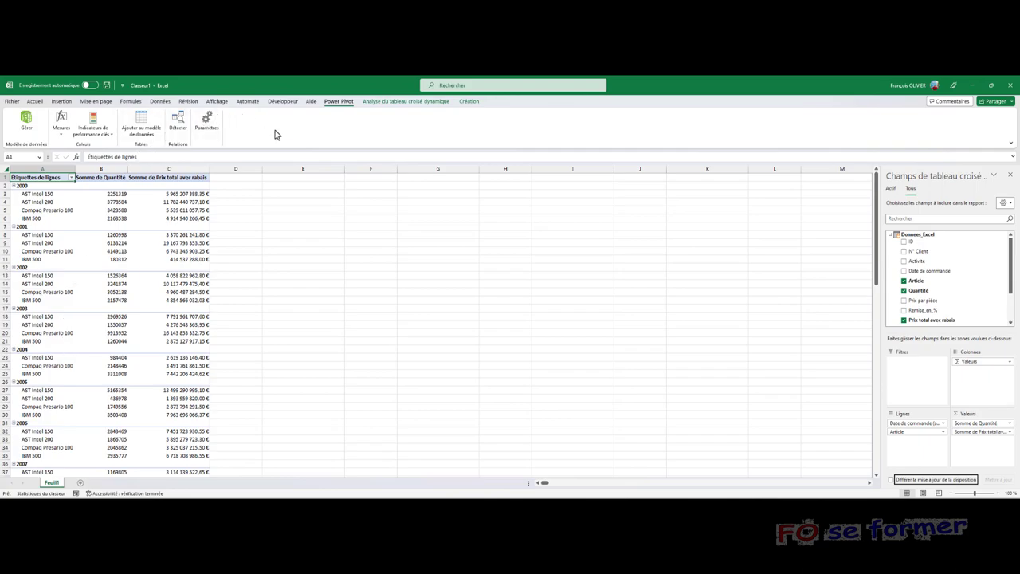
{"action": "left_click", "coordinate": [401, 101]}
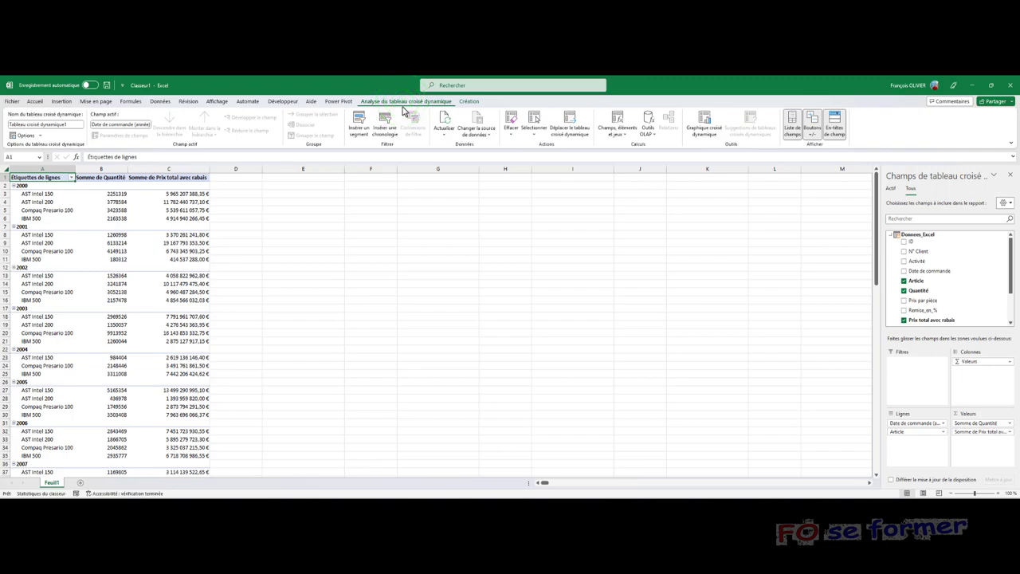
{"action": "left_click", "coordinate": [469, 101]}
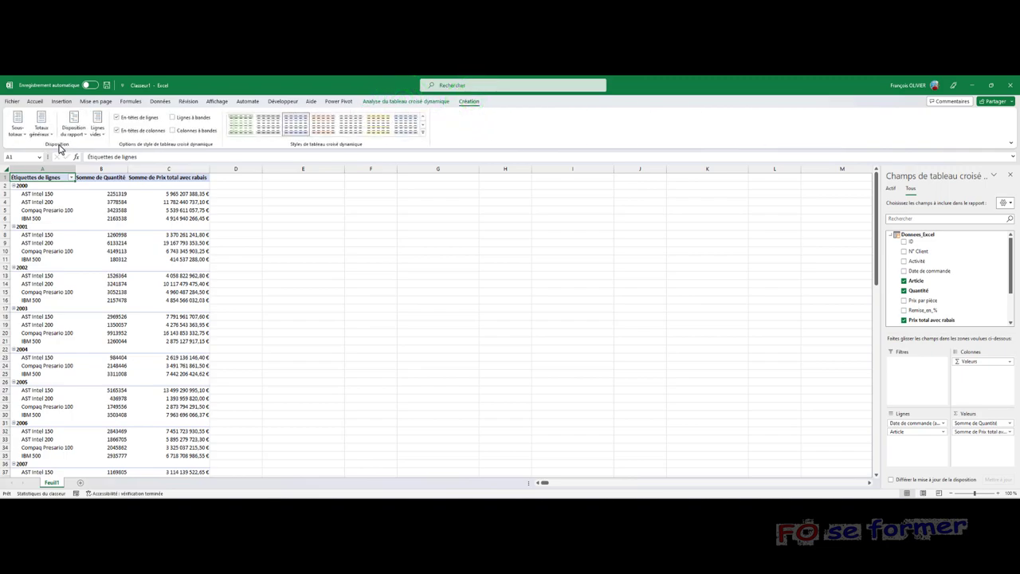
{"action": "left_click", "coordinate": [18, 123]}
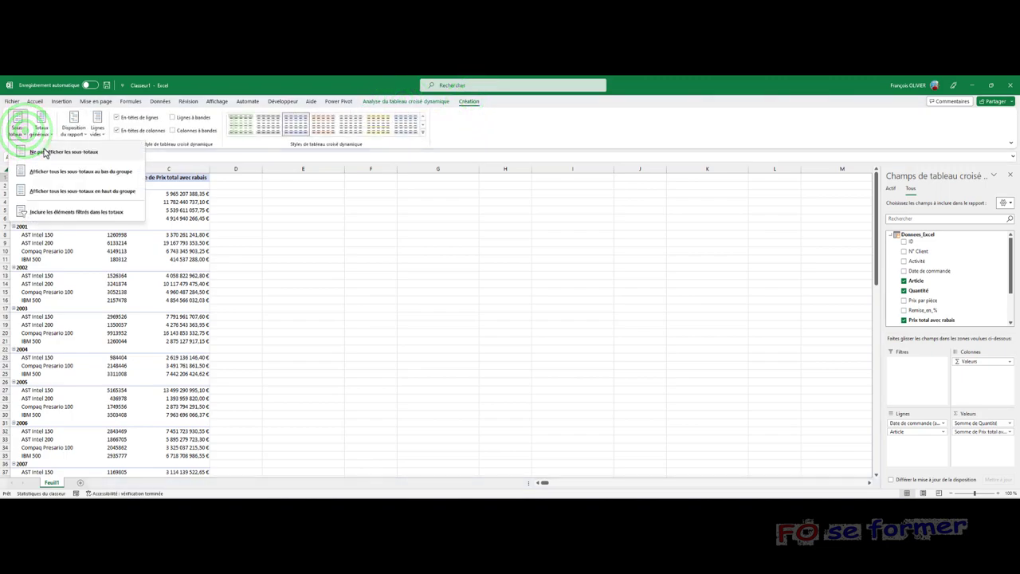
{"action": "left_click", "coordinate": [57, 172]}
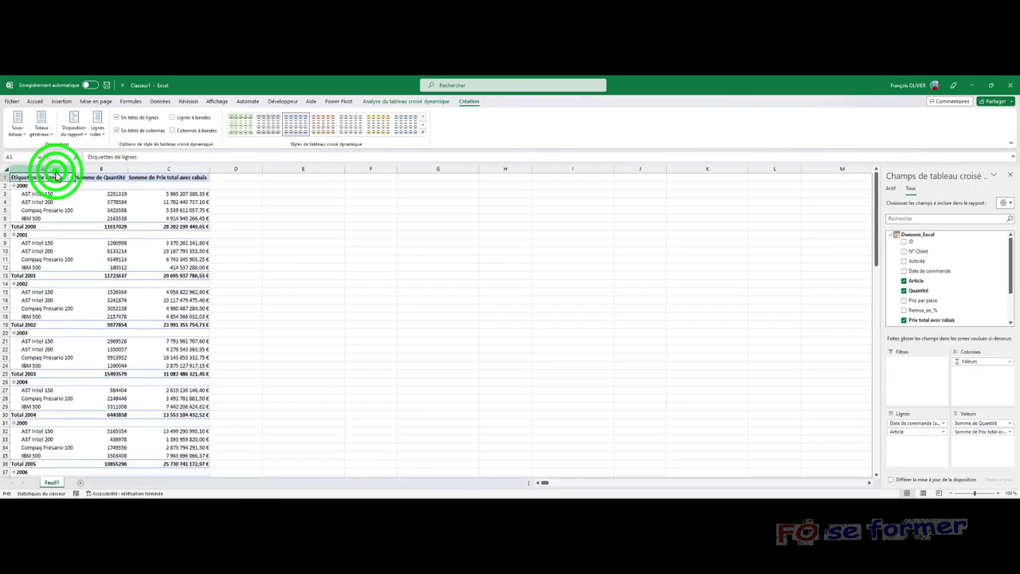
{"action": "scroll", "coordinate": [174, 257], "scroll_direction": "down", "scroll_amount": 3}
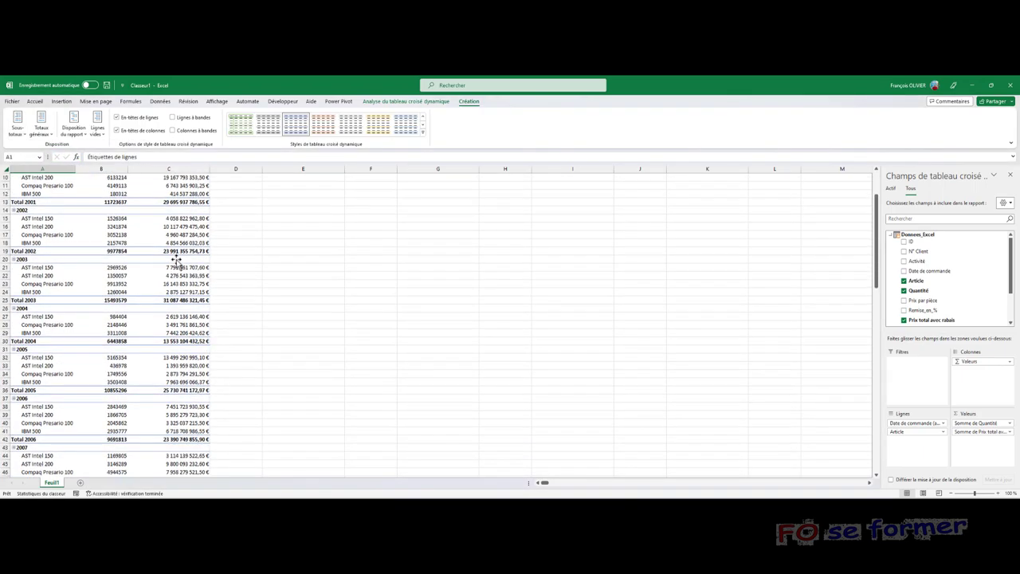
{"action": "scroll", "coordinate": [96, 206], "scroll_direction": "up", "scroll_amount": 3}
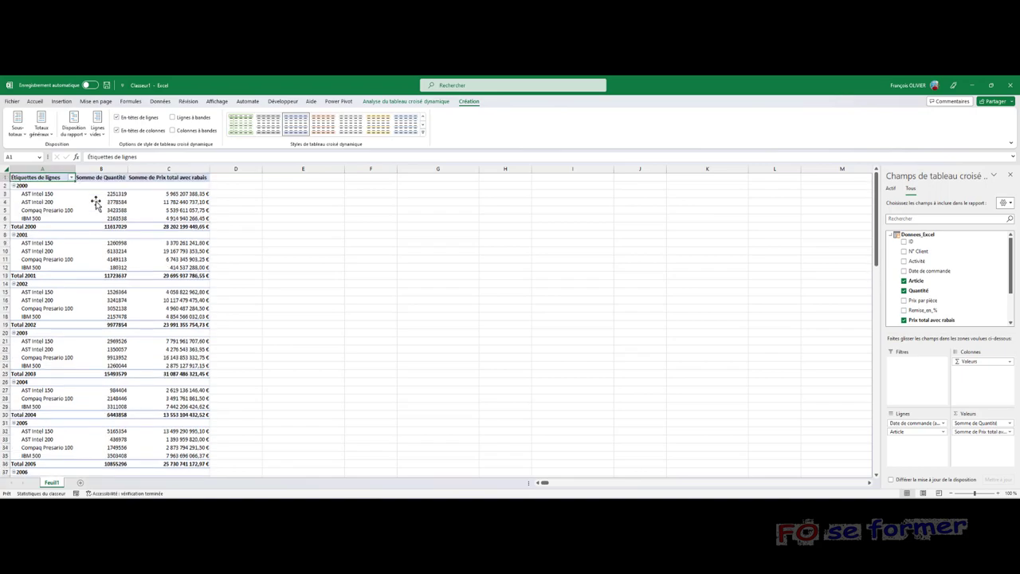
{"action": "left_click", "coordinate": [97, 132]}
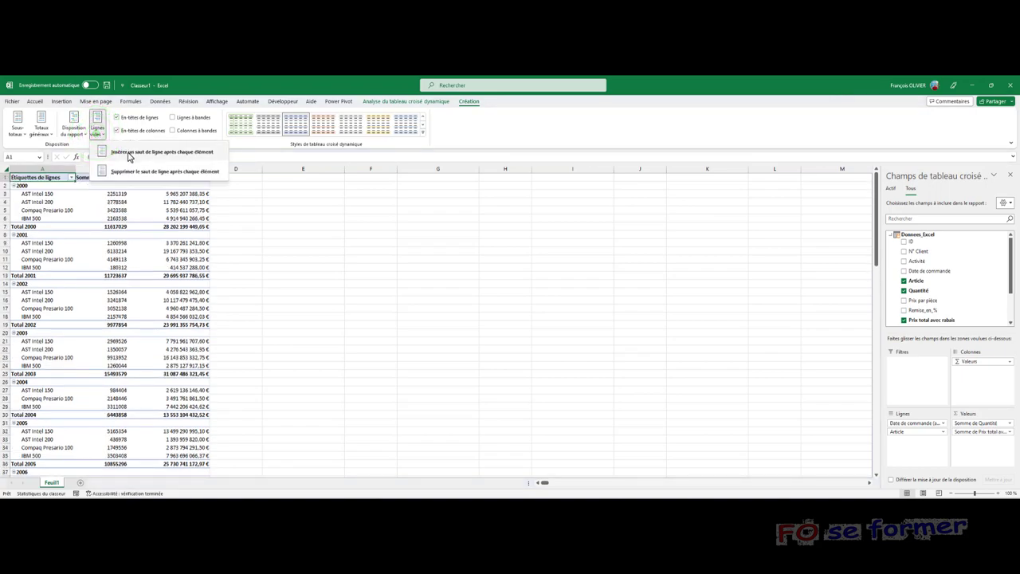
{"action": "left_click", "coordinate": [128, 154]}
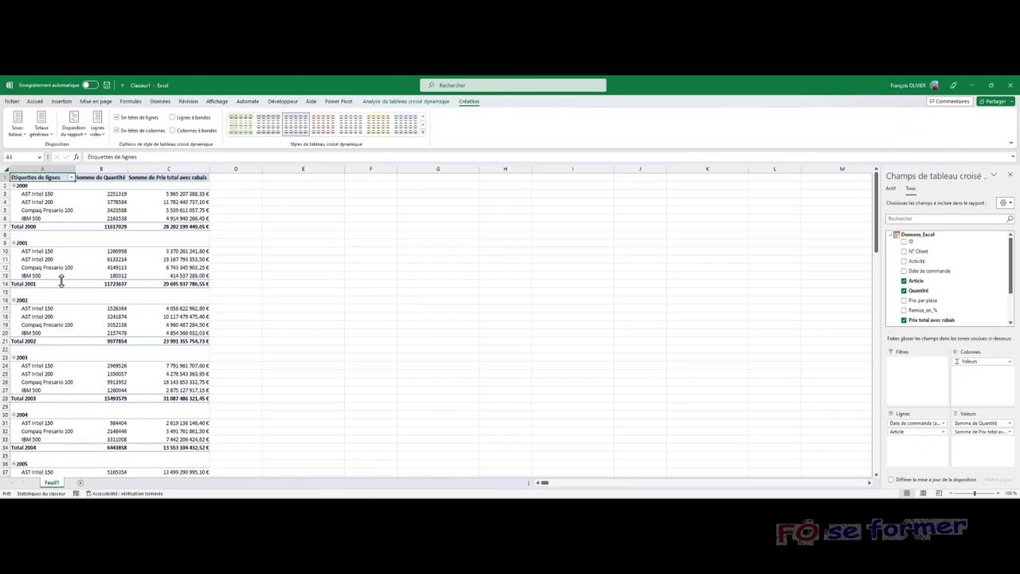
{"action": "scroll", "coordinate": [62, 281], "scroll_direction": "down", "scroll_amount": 3}
{"action": "scroll", "coordinate": [61, 280], "scroll_direction": "down", "scroll_amount": 5}
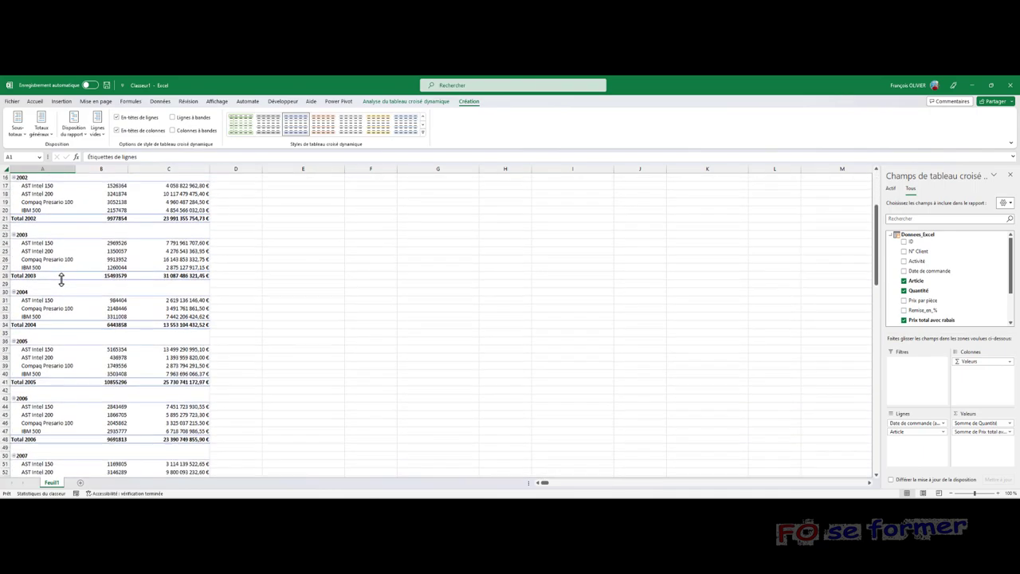
{"action": "scroll", "coordinate": [62, 282], "scroll_direction": "down", "scroll_amount": 4}
{"action": "scroll", "coordinate": [62, 283], "scroll_direction": "down", "scroll_amount": 5}
{"action": "scroll", "coordinate": [63, 284], "scroll_direction": "down", "scroll_amount": 4}
{"action": "scroll", "coordinate": [64, 287], "scroll_direction": "down", "scroll_amount": 7}
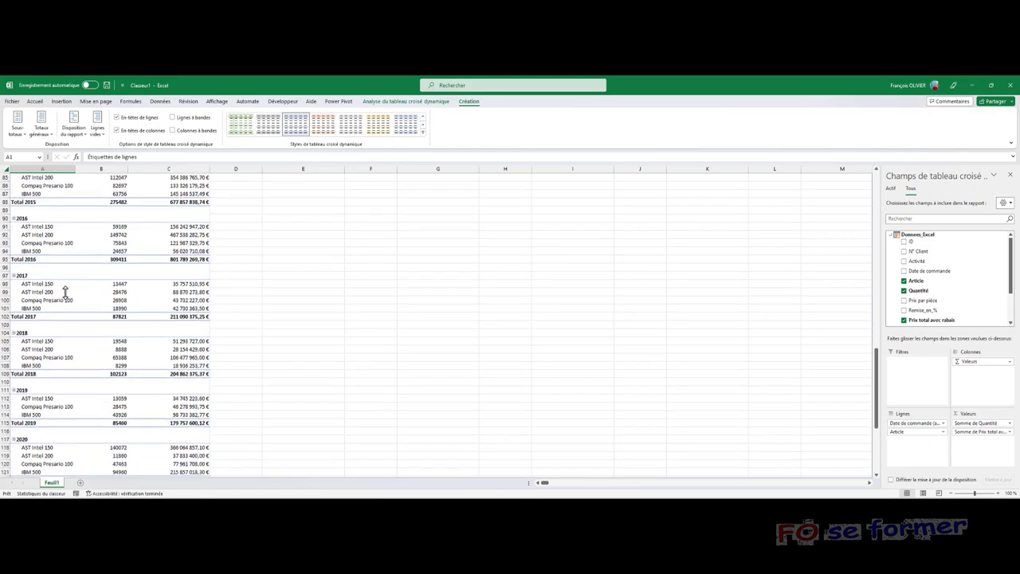
{"action": "scroll", "coordinate": [64, 287], "scroll_direction": "down", "scroll_amount": 3}
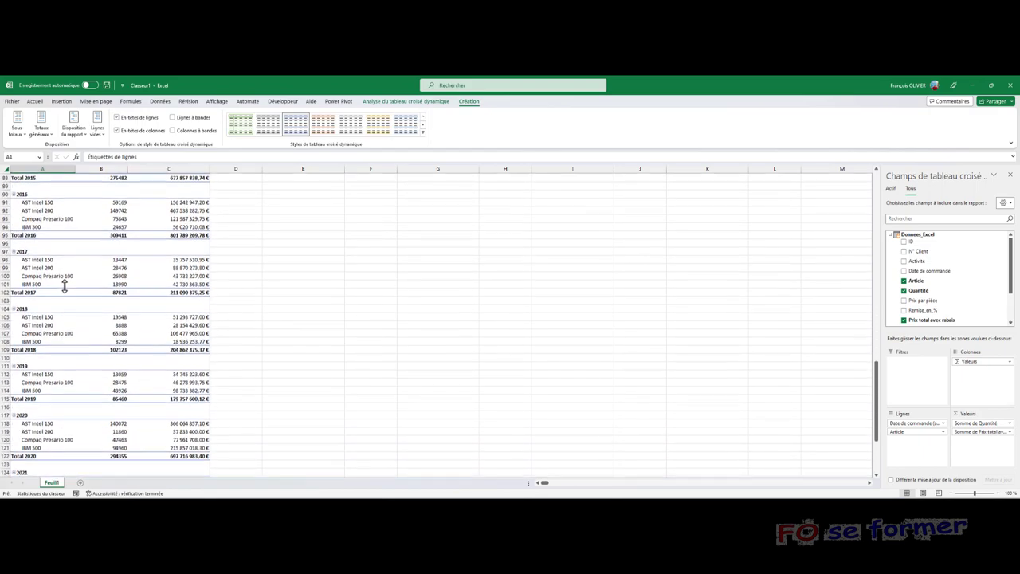
{"action": "scroll", "coordinate": [65, 287], "scroll_direction": "down", "scroll_amount": 3}
{"action": "scroll", "coordinate": [64, 287], "scroll_direction": "down", "scroll_amount": 2}
{"action": "scroll", "coordinate": [64, 287], "scroll_direction": "up", "scroll_amount": 2}
{"action": "scroll", "coordinate": [63, 289], "scroll_direction": "up", "scroll_amount": 8}
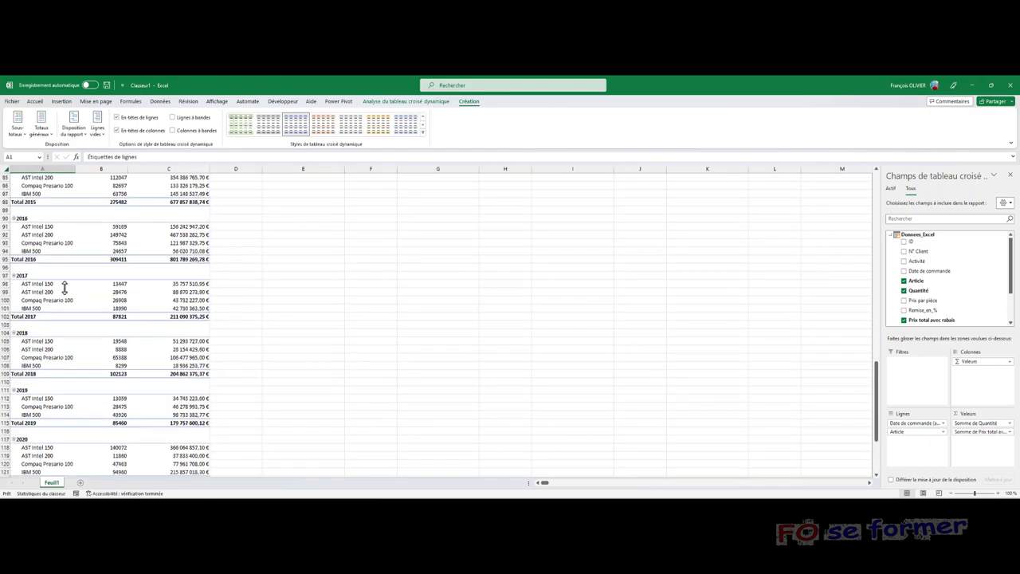
{"action": "scroll", "coordinate": [62, 291], "scroll_direction": "up", "scroll_amount": 8}
{"action": "scroll", "coordinate": [60, 292], "scroll_direction": "up", "scroll_amount": 7}
{"action": "scroll", "coordinate": [60, 292], "scroll_direction": "up", "scroll_amount": 6}
{"action": "scroll", "coordinate": [68, 295], "scroll_direction": "up", "scroll_amount": 5}
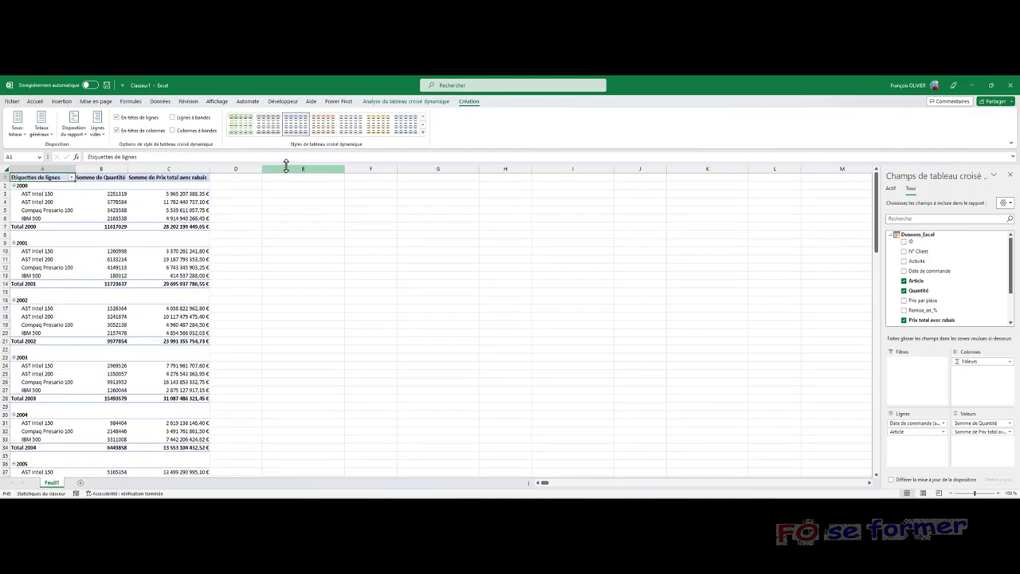
Step: Apply the orange Medium PivotTable style from the expanded styles gallery
{"action": "left_click", "coordinate": [422, 131]}
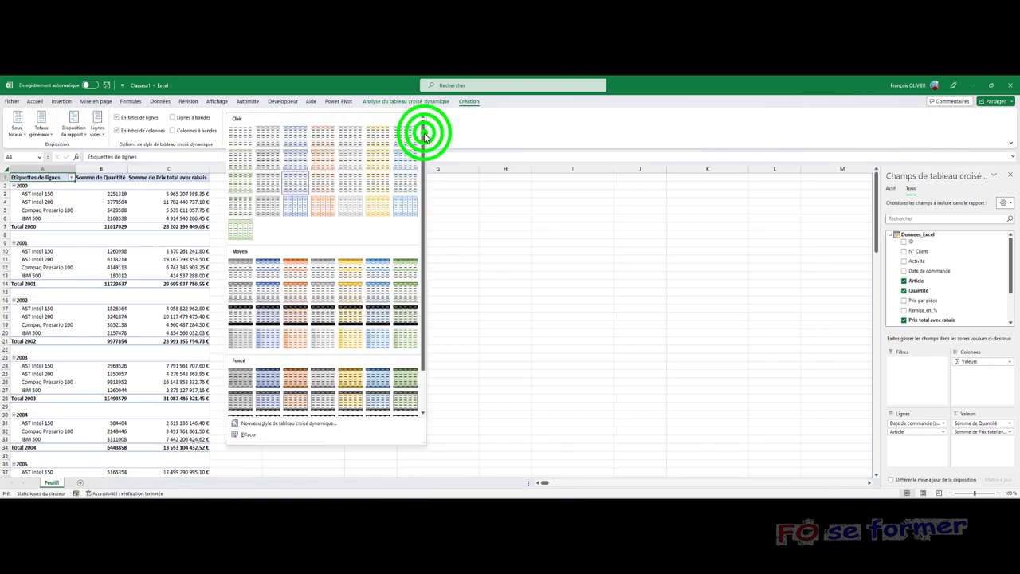
{"action": "left_click", "coordinate": [302, 268]}
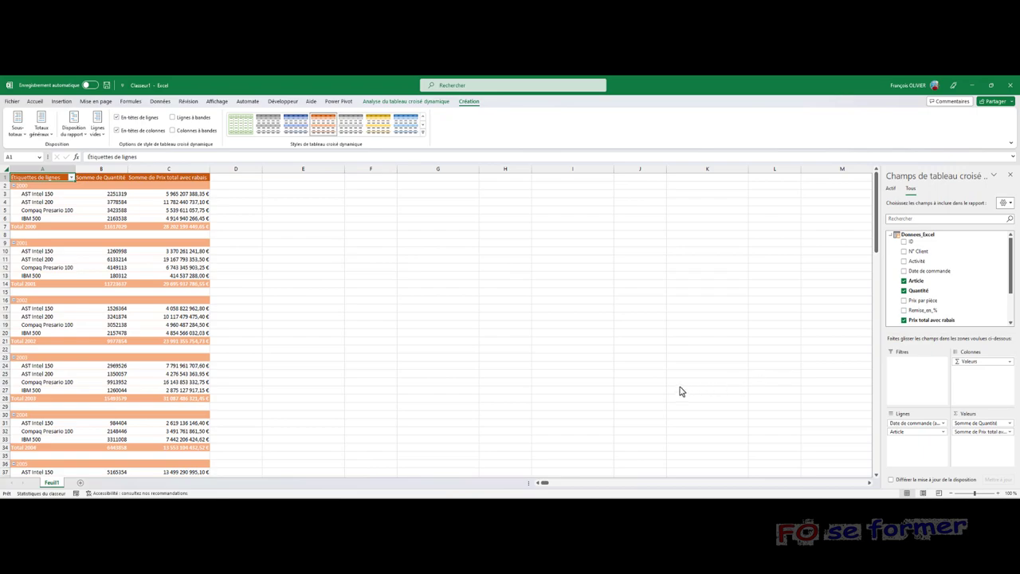
{"action": "left_click", "coordinate": [14, 102]}
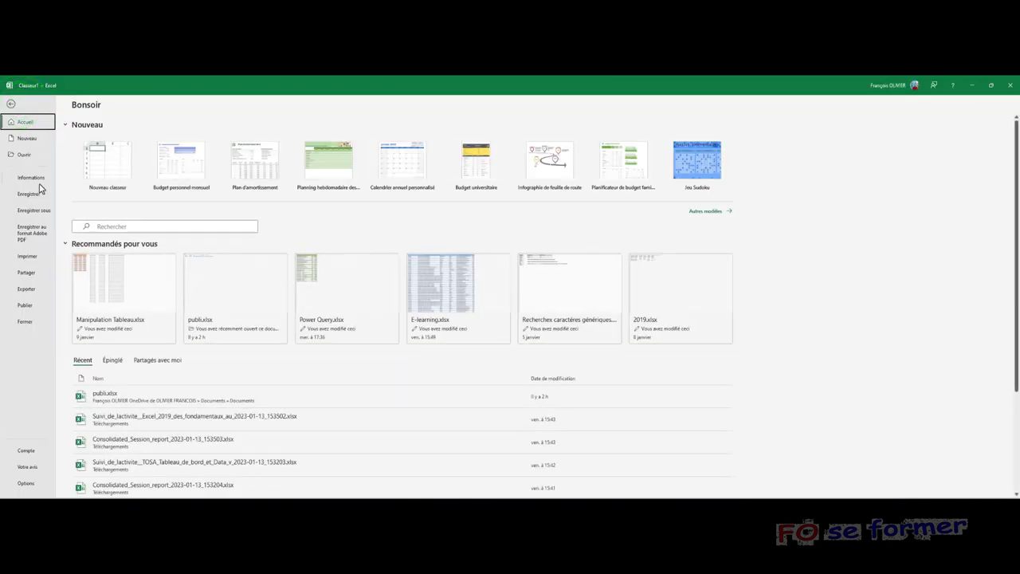
Step: Save the workbook as XLSX.xlsx in Documents > Tempo and check it in File Explorer
{"action": "left_click", "coordinate": [38, 209]}
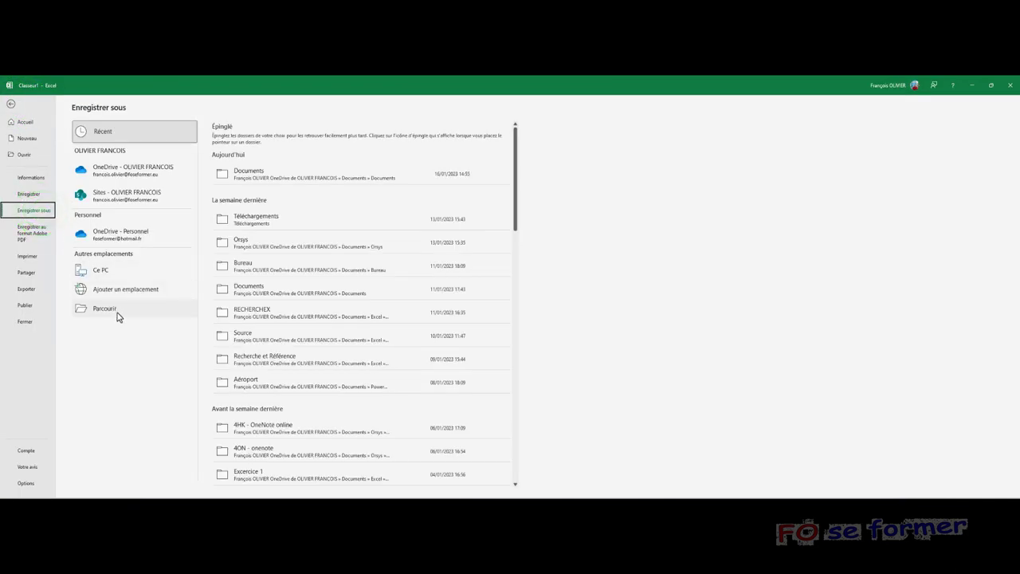
{"action": "left_click", "coordinate": [116, 311]}
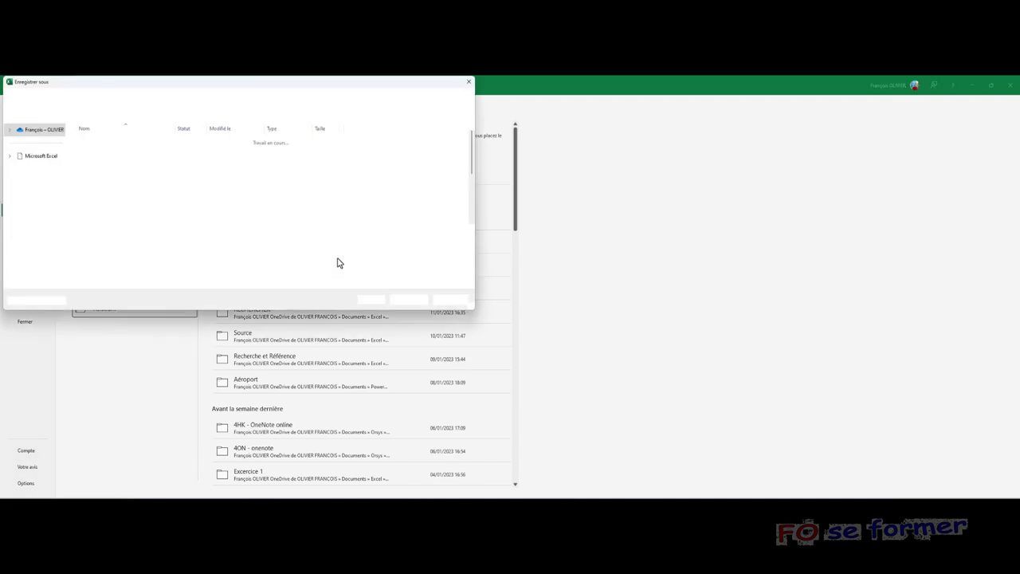
{"action": "left_click_drag", "start_coordinate": [232, 90], "coordinate": [326, 193]}
{"action": "scroll", "coordinate": [221, 292], "scroll_direction": "down", "scroll_amount": 3}
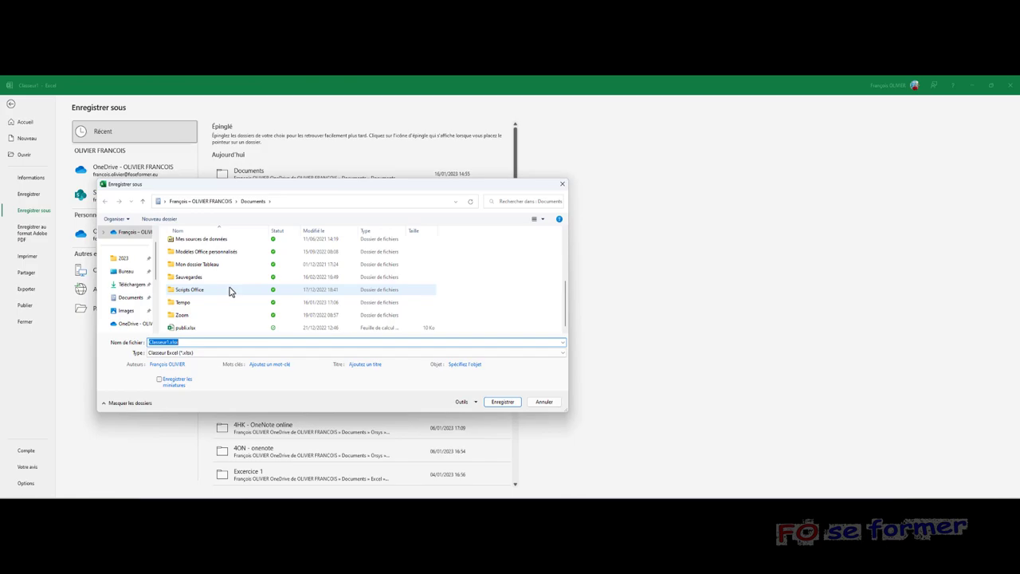
{"action": "double_click", "coordinate": [212, 303]}
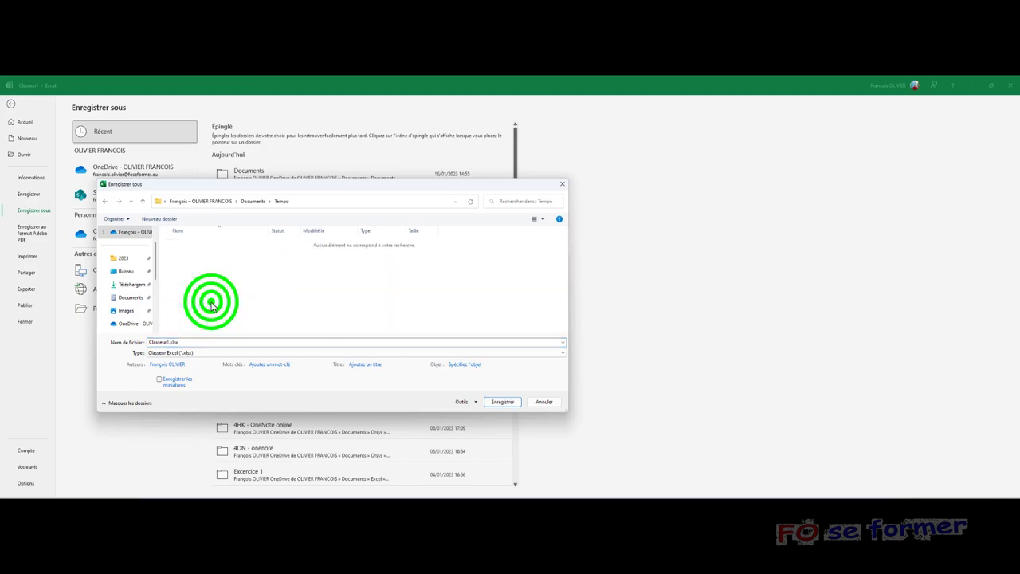
{"action": "double_click", "coordinate": [196, 342]}
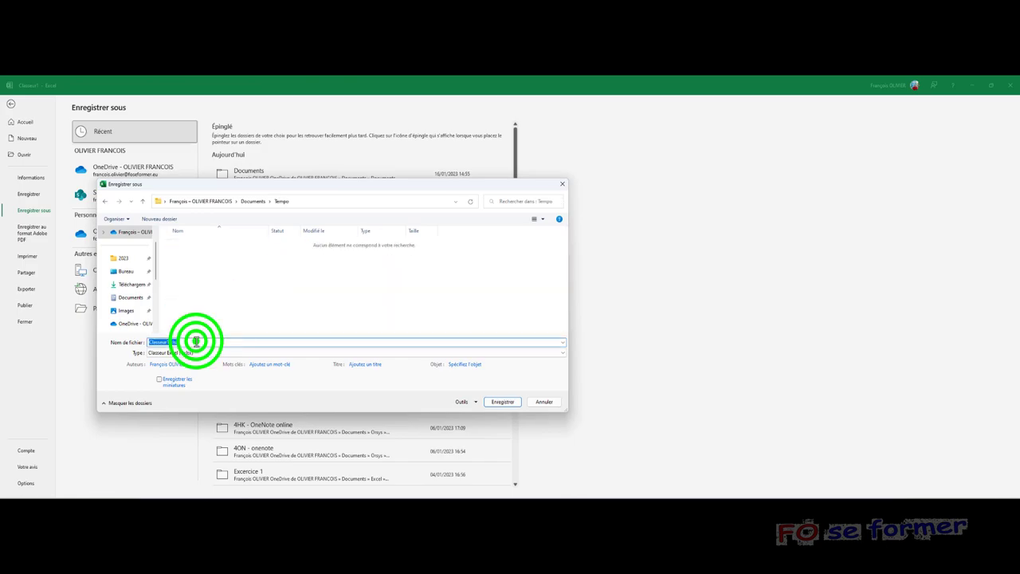
{"action": "type", "text": "XLSX"}
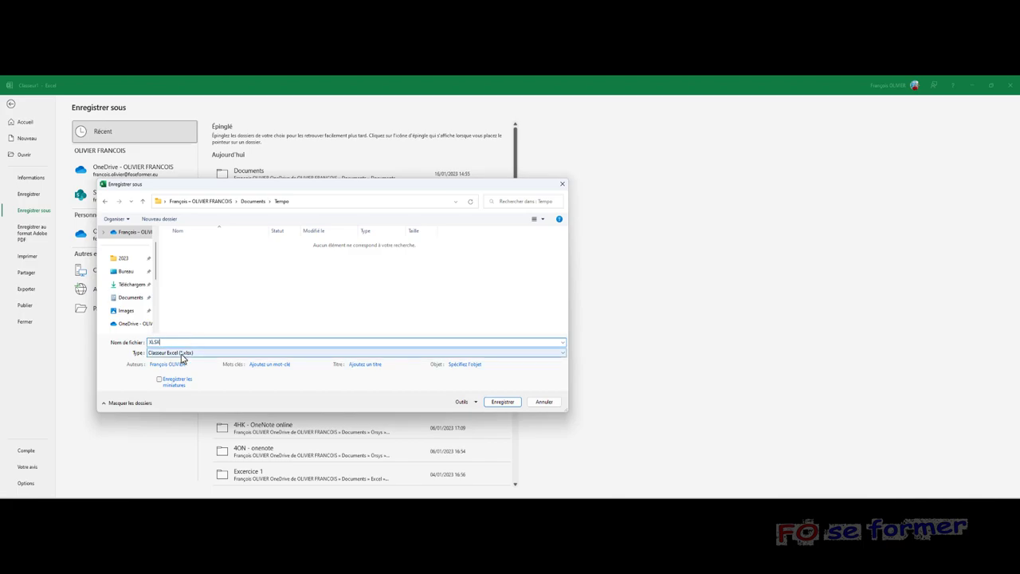
{"action": "left_click", "coordinate": [509, 404]}
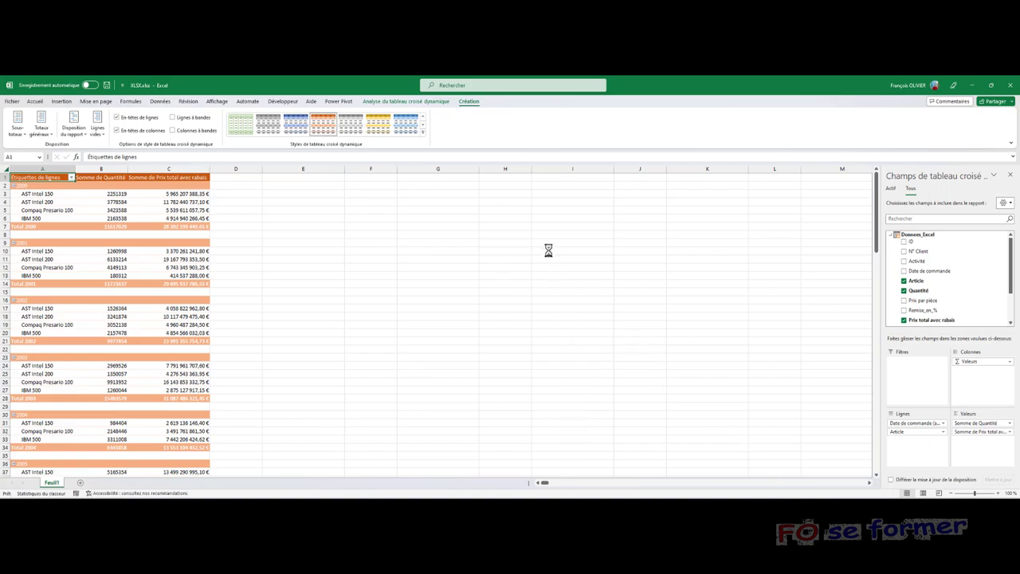
{"action": "left_click", "coordinate": [554, 489]}
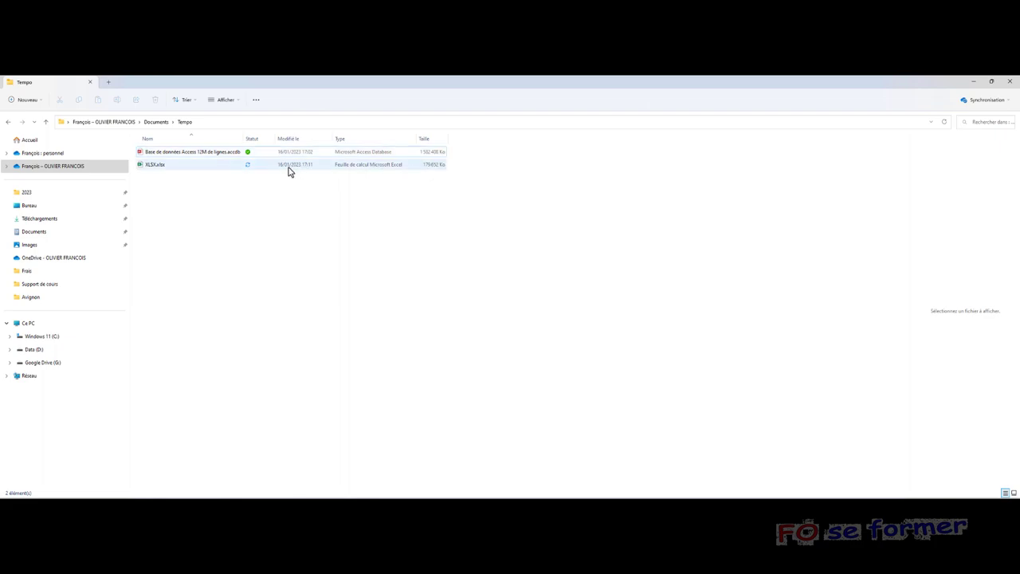
Step: Close the Power Pivot window and bring the XLSX.xlsx workbook back to the front
{"action": "left_click", "coordinate": [231, 164]}
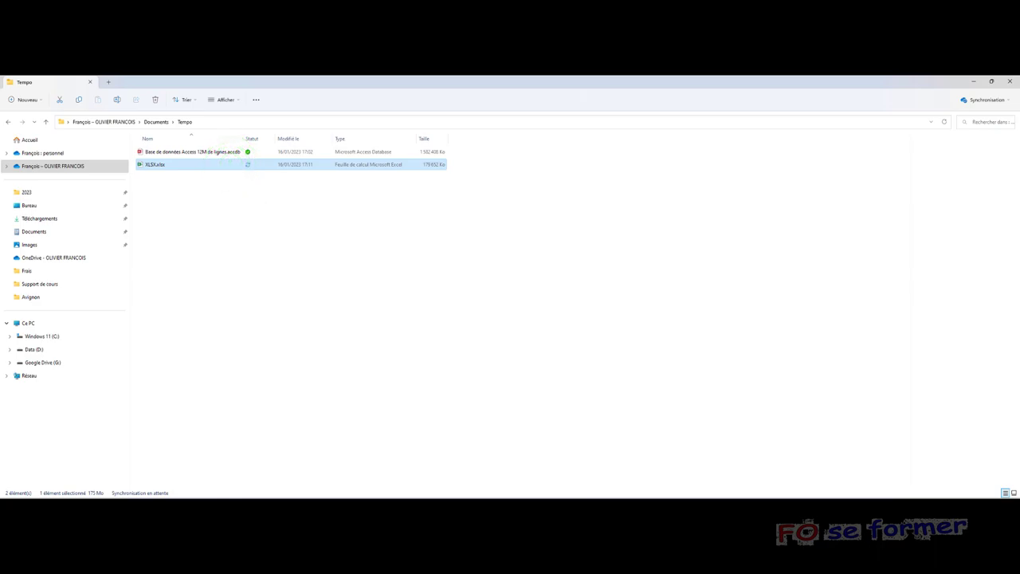
{"action": "left_click", "coordinate": [610, 493]}
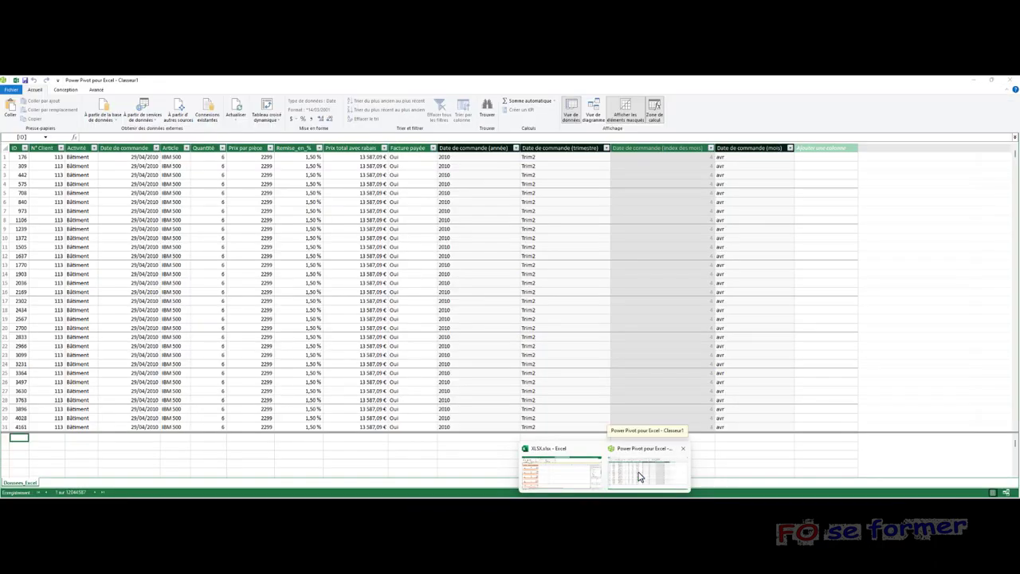
{"action": "left_click", "coordinate": [638, 475]}
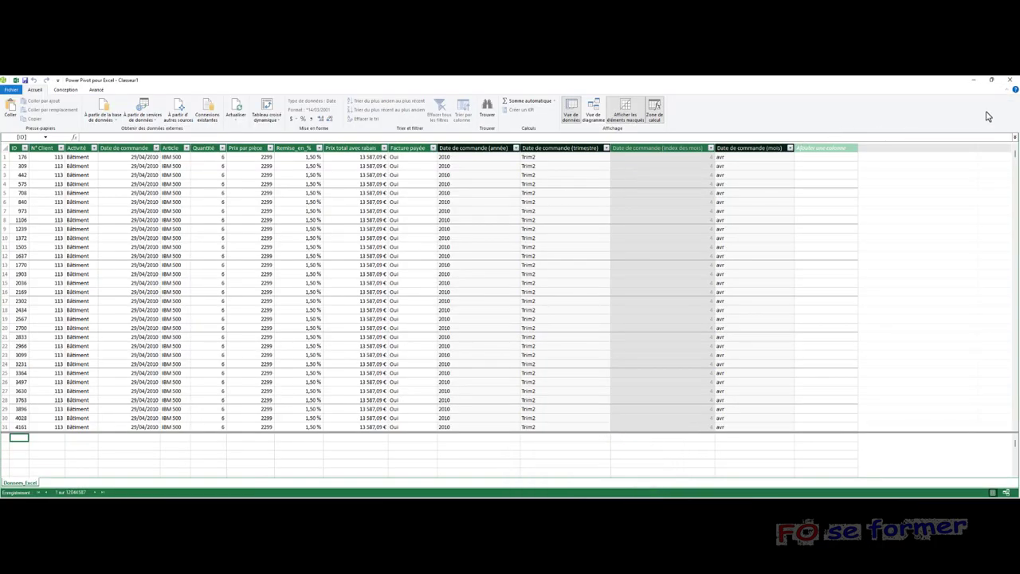
{"action": "left_click", "coordinate": [1010, 80]}
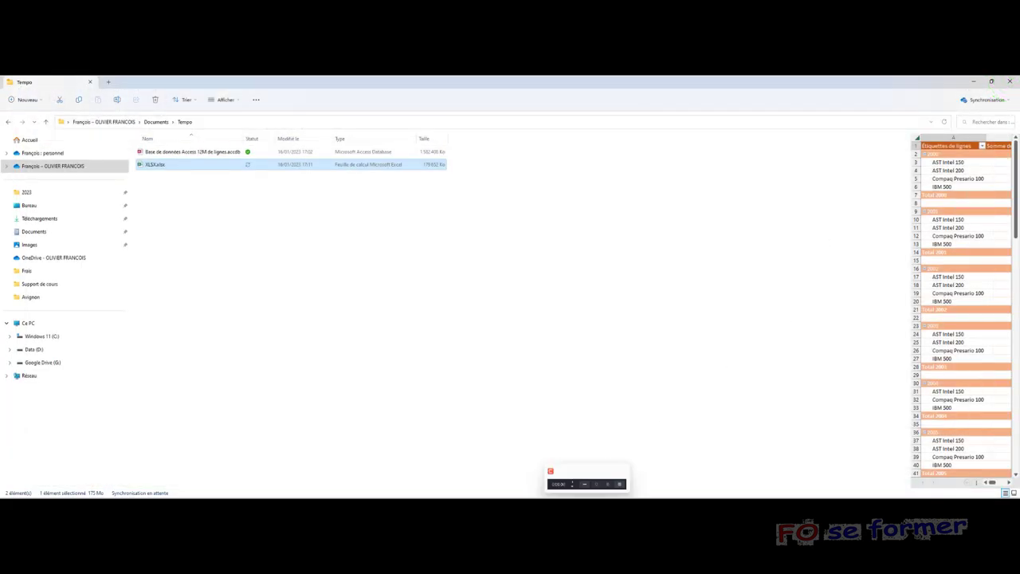
{"action": "mouse_move", "coordinate": [590, 491]}
{"action": "left_click", "coordinate": [608, 476]}
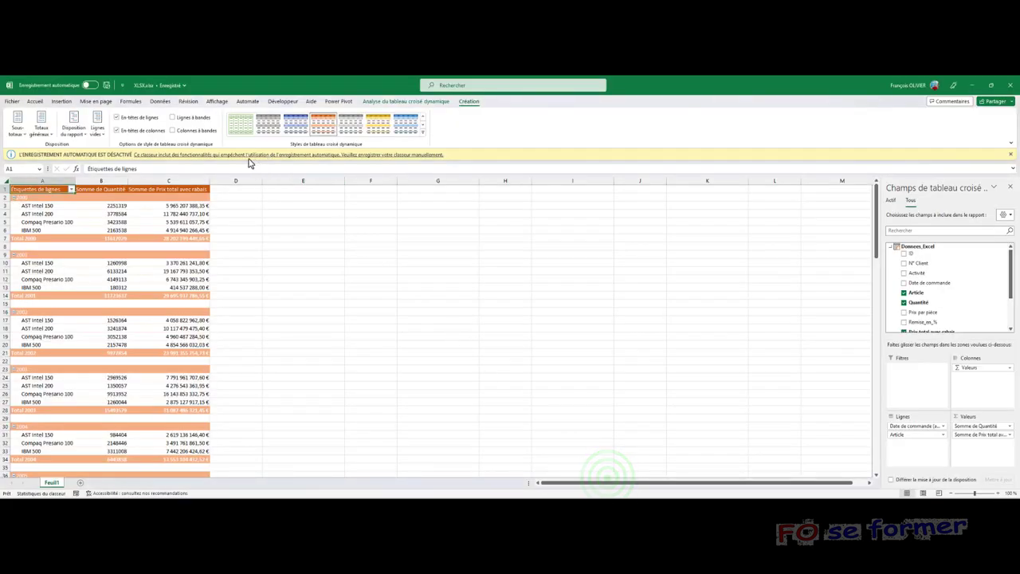
Step: Dismiss the AutoSave info bar, select cells E6 and C5, then return from File Explorer
{"action": "left_click", "coordinate": [1010, 154]}
{"action": "left_click", "coordinate": [296, 217]}
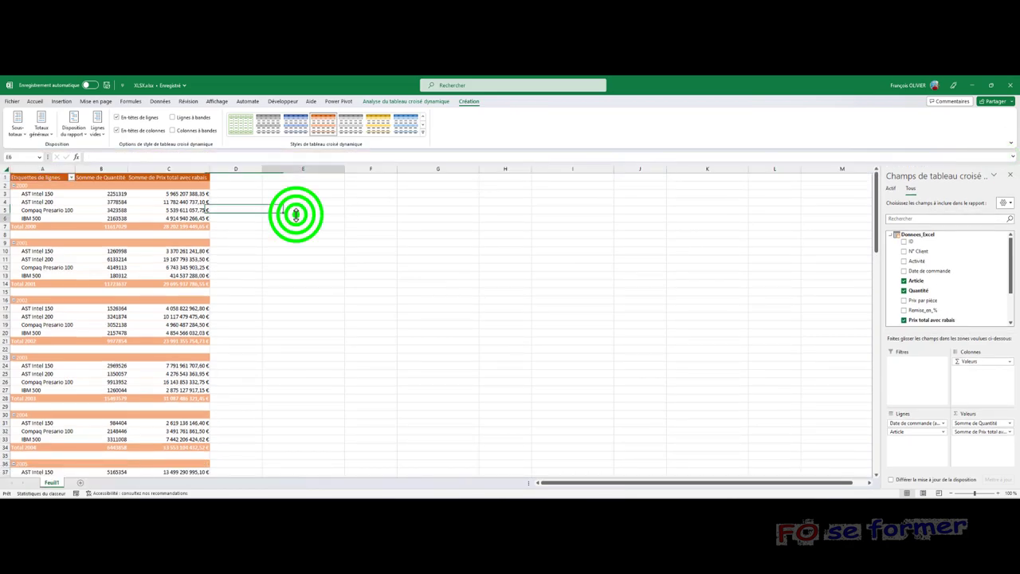
{"action": "left_click", "coordinate": [168, 209]}
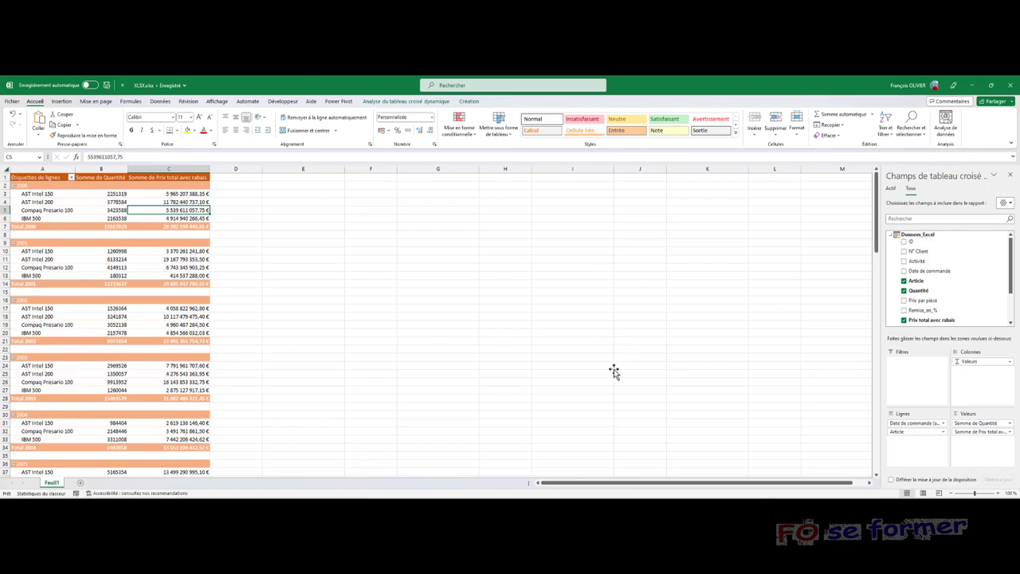
{"action": "left_click", "coordinate": [574, 489]}
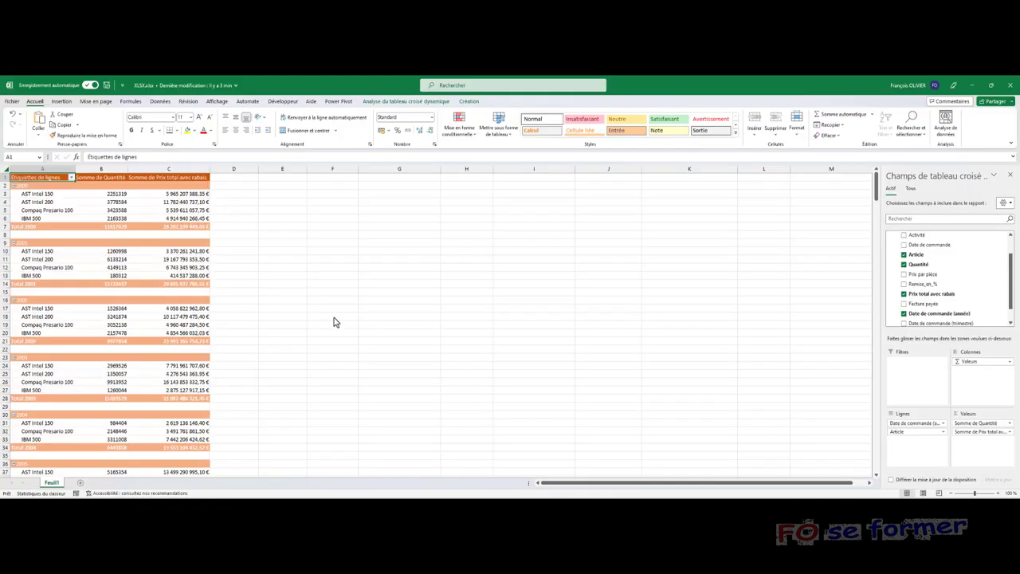
{"action": "key", "text": "alt+Tab"}
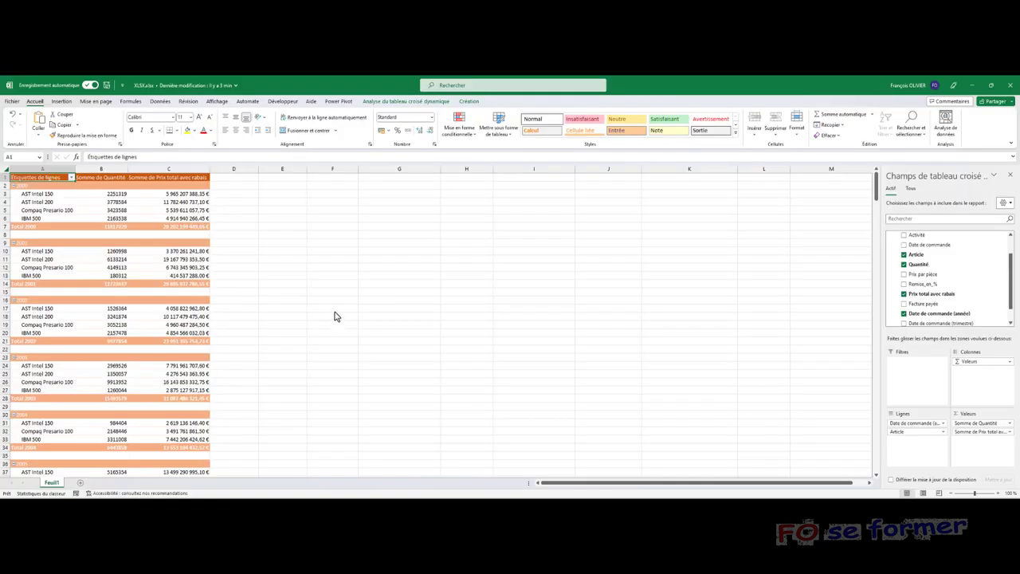